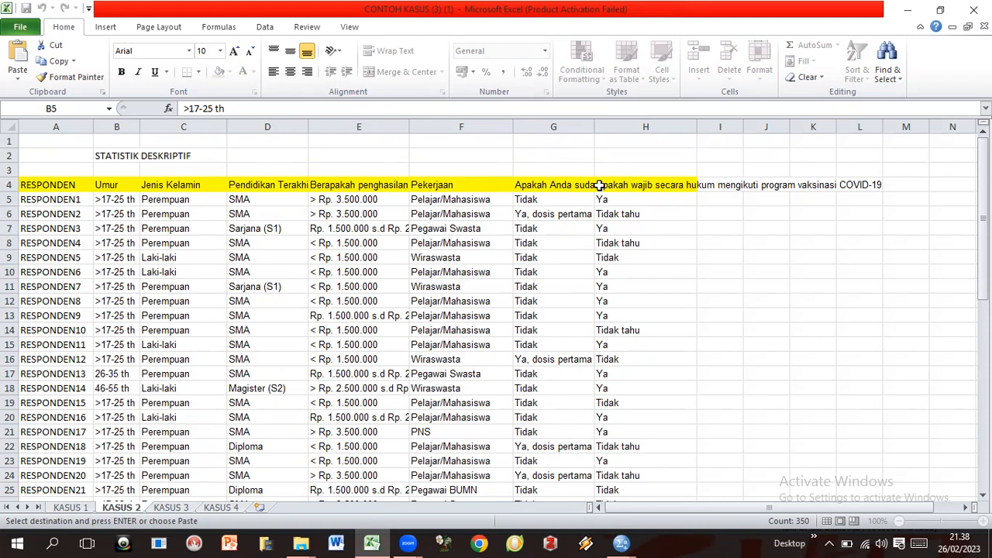
Step: Check the two vaccination question headers in G4 and H4, and switch to the SPSS Data Editor window of the Untitled1 dataset
{"action": "left_click", "coordinate": [566, 185]}
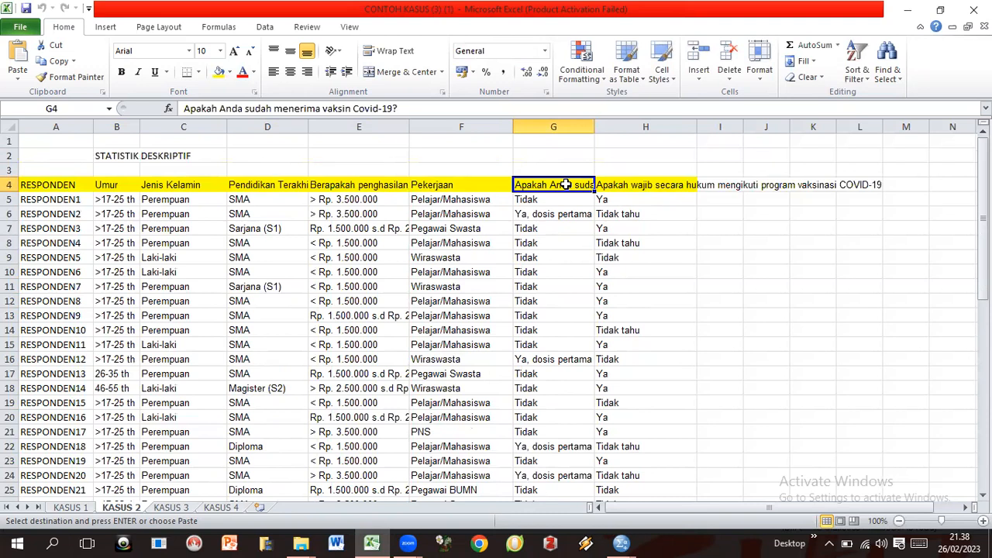
{"action": "left_click", "coordinate": [631, 184]}
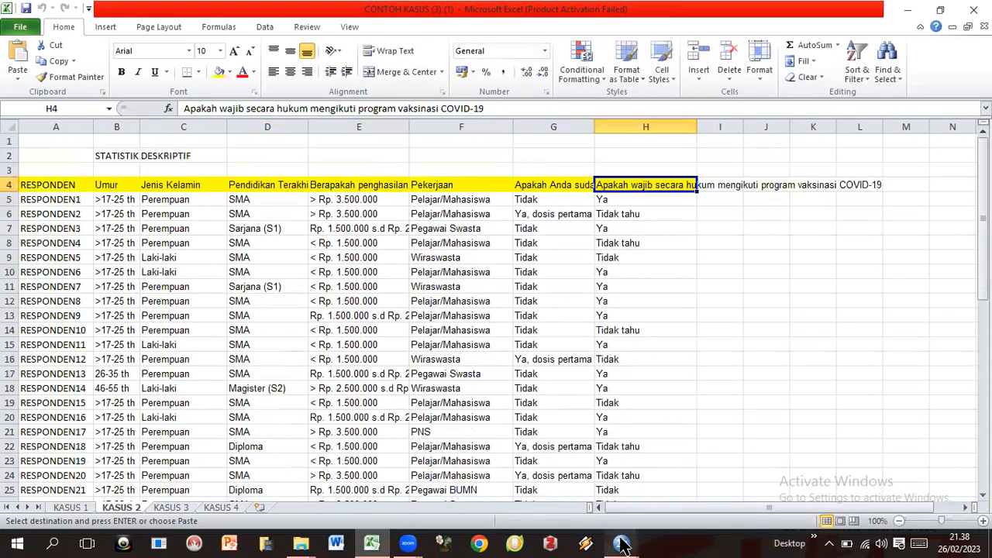
{"action": "mouse_move", "coordinate": [621, 544]}
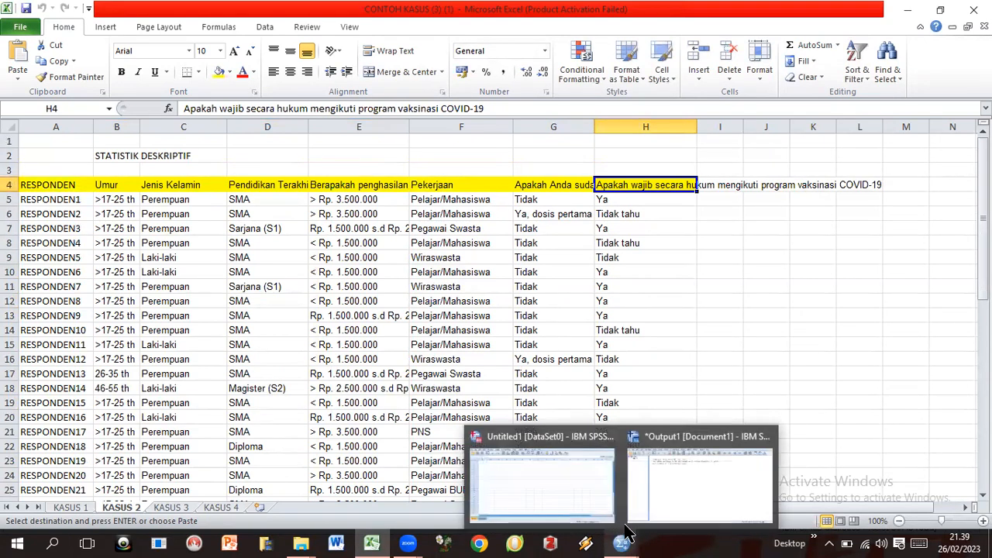
{"action": "left_click", "coordinate": [672, 519]}
{"action": "mouse_move", "coordinate": [620, 543]}
{"action": "left_click", "coordinate": [548, 463]}
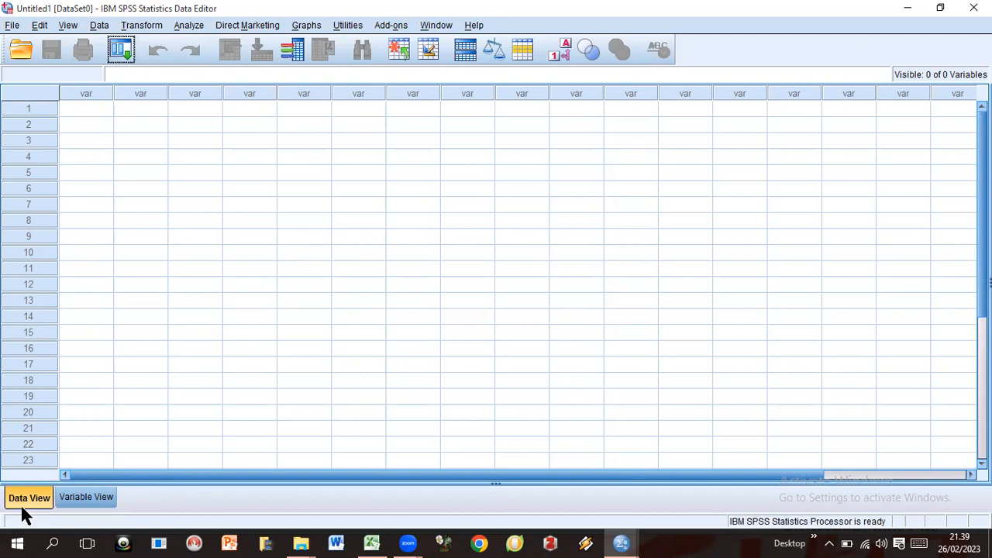
Step: Compare the dataset's Data View with its Variable View, ending in Variable View
{"action": "left_click", "coordinate": [67, 500]}
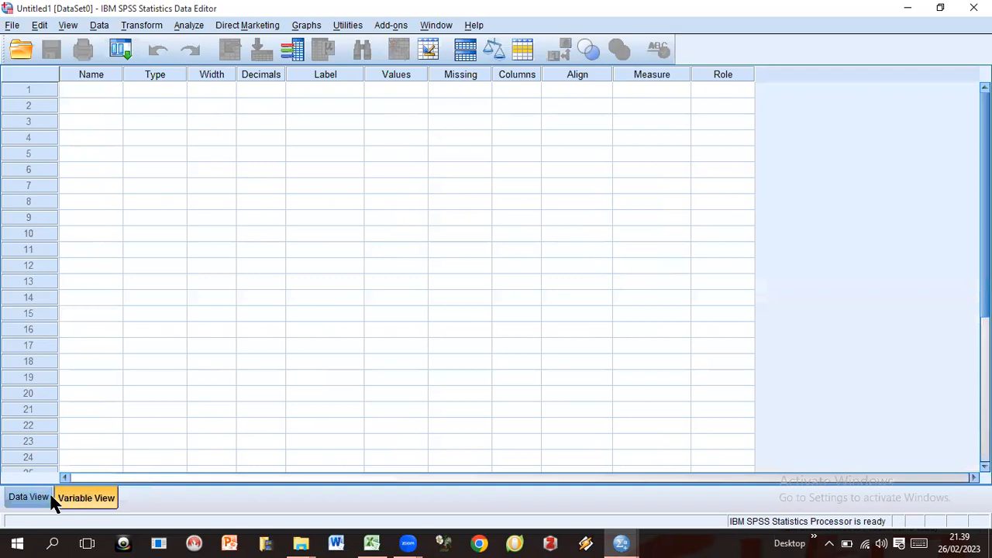
{"action": "left_click", "coordinate": [44, 500]}
{"action": "left_click", "coordinate": [83, 500]}
{"action": "left_click", "coordinate": [45, 500]}
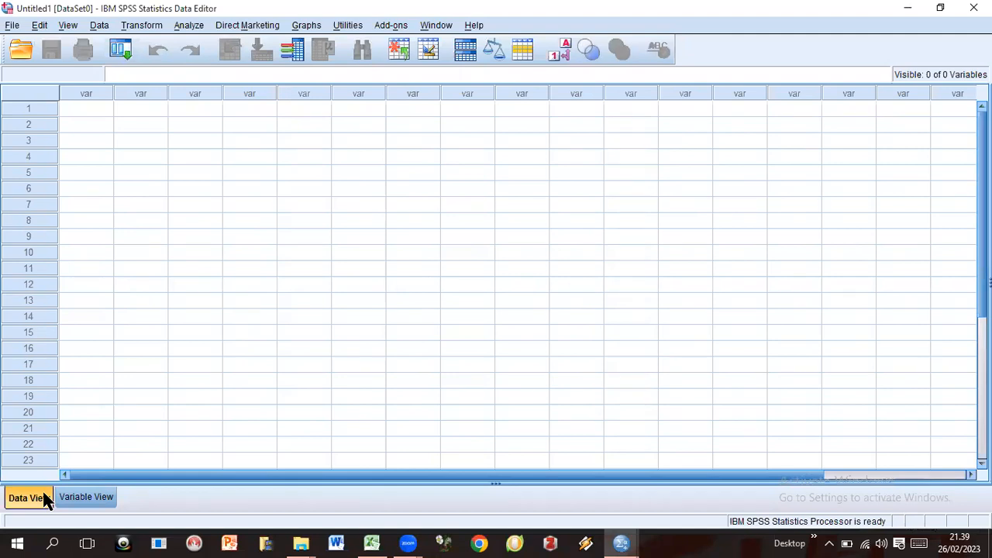
{"action": "left_click", "coordinate": [66, 501]}
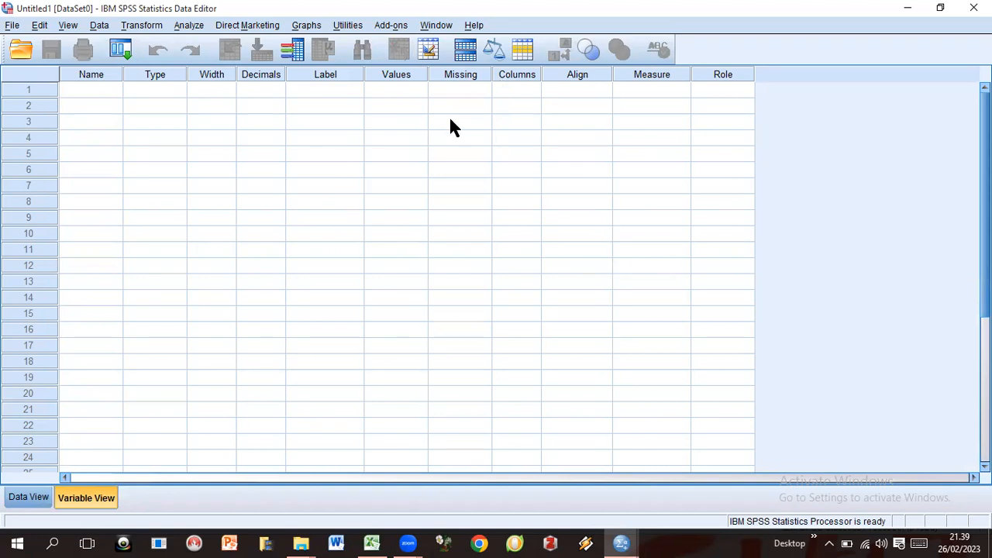
Step: Define the first two variables with the names Umur and Jeniskelamin
{"action": "left_click", "coordinate": [363, 168]}
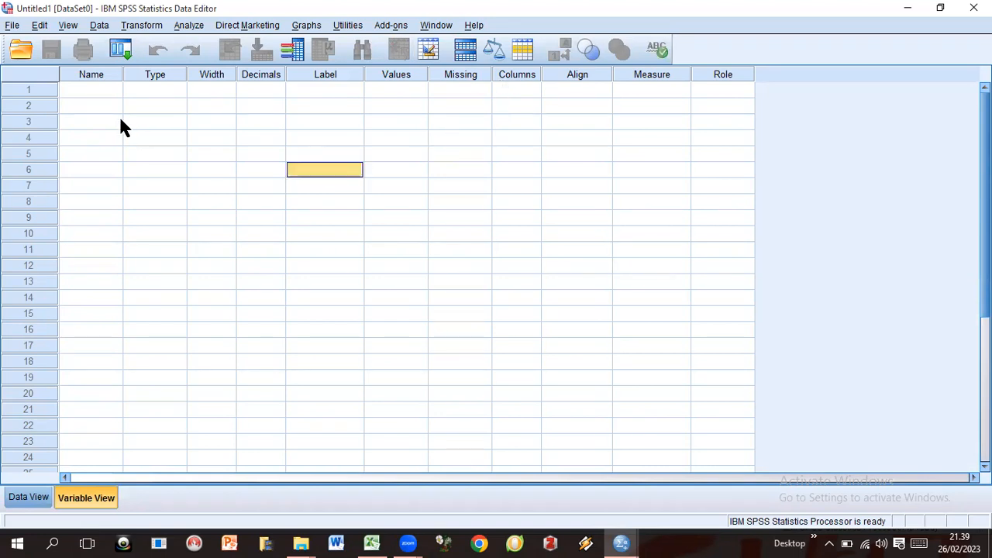
{"action": "left_click", "coordinate": [109, 91]}
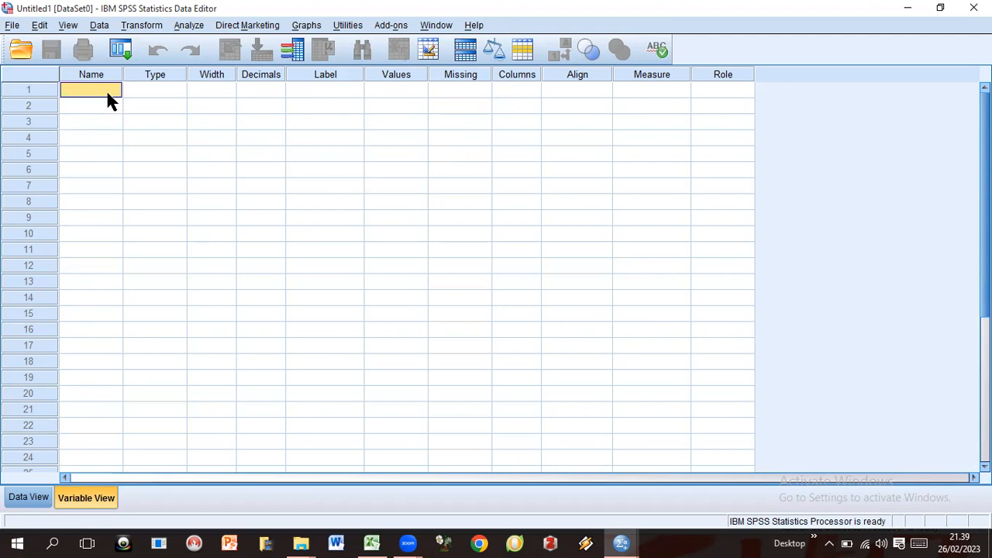
{"action": "left_click", "coordinate": [107, 91]}
{"action": "type", "text": "Umur"}
{"action": "left_click", "coordinate": [96, 108]}
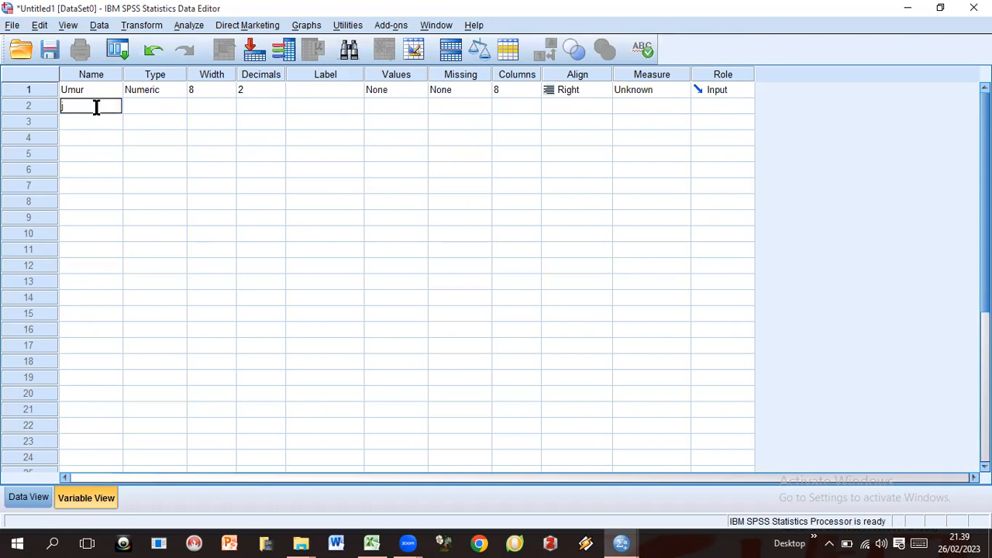
{"action": "type", "text": "Jeniskelamin"}
Step: Check the column headers in the Excel sheet and name the third SPSS variable Pendidikanterakhir
{"action": "left_click", "coordinate": [371, 543]}
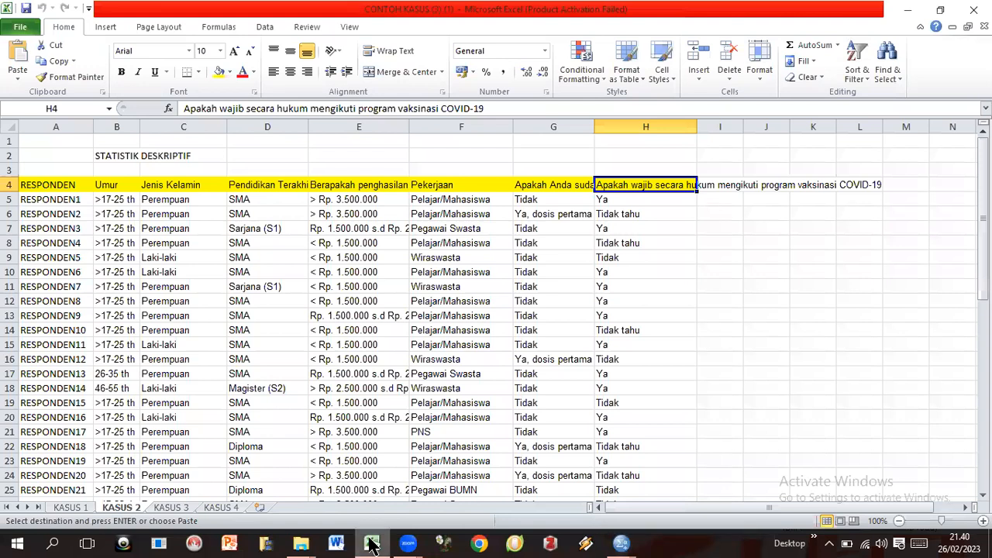
{"action": "left_click", "coordinate": [621, 545]}
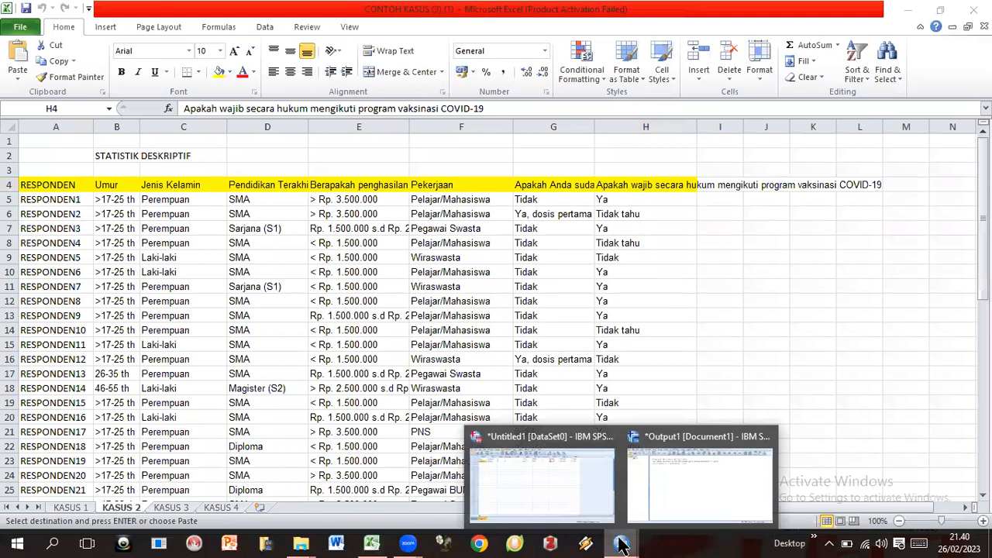
{"action": "left_click", "coordinate": [582, 514]}
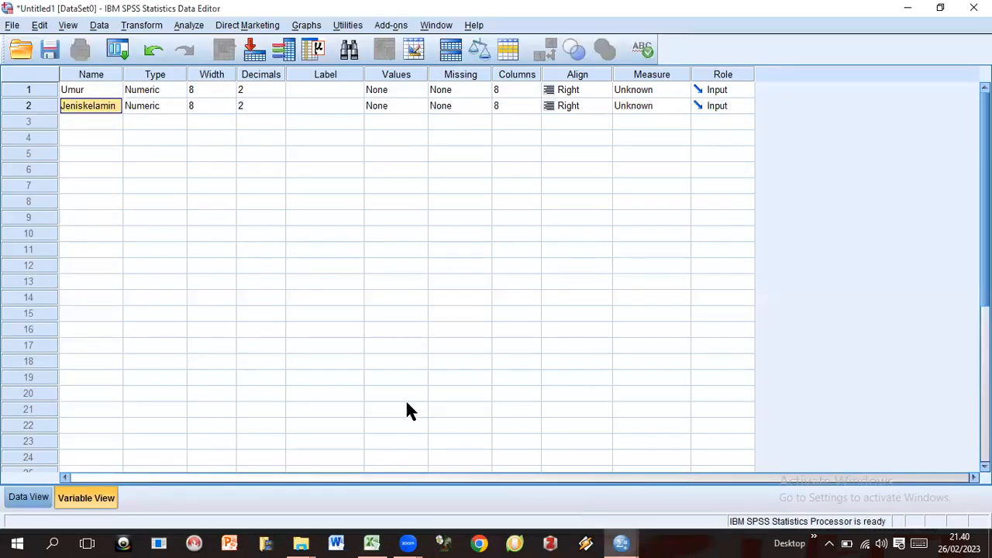
{"action": "left_click", "coordinate": [75, 123]}
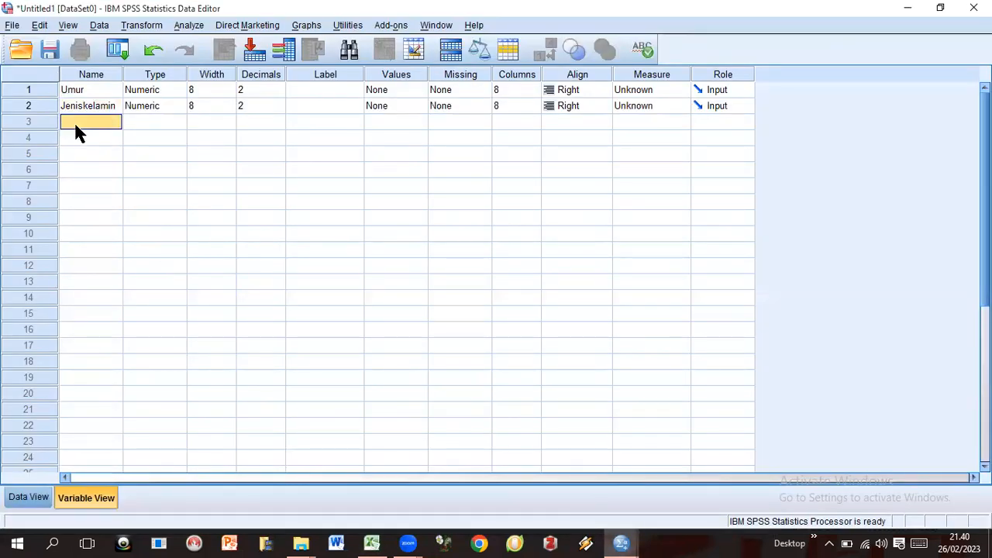
{"action": "left_click", "coordinate": [75, 124]}
{"action": "type", "text": "P"}
{"action": "type", "text": "endi"}
{"action": "type", "text": "dika"}
{"action": "type", "text": "nterakhir"}
Step: Name the fourth variable Berapakahpenghasilan, without any space in the name
{"action": "left_click", "coordinate": [75, 138]}
{"action": "type", "text": "Berapaka"}
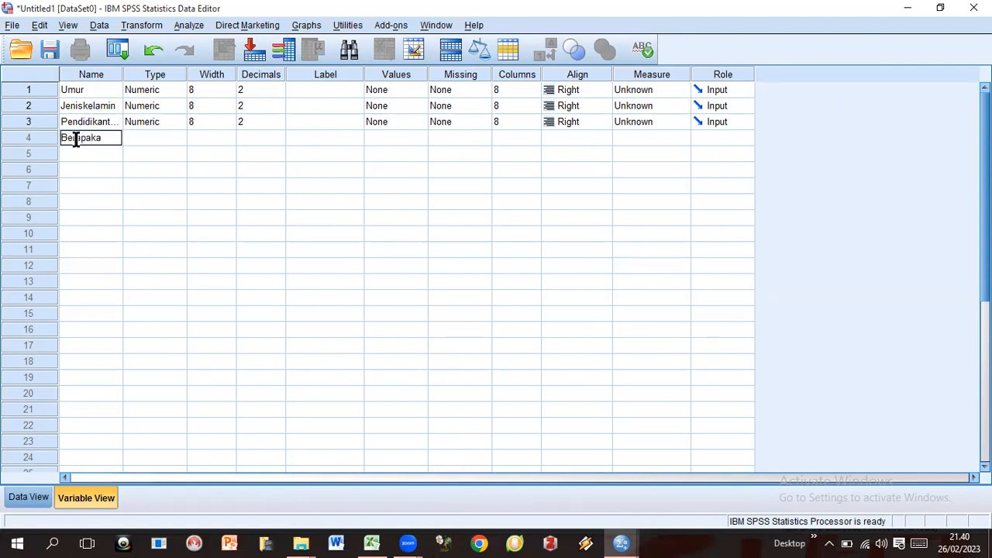
{"action": "type", "text": "h penghasilan"}
{"action": "left_click", "coordinate": [69, 139]}
{"action": "key", "text": "BackSpace"}
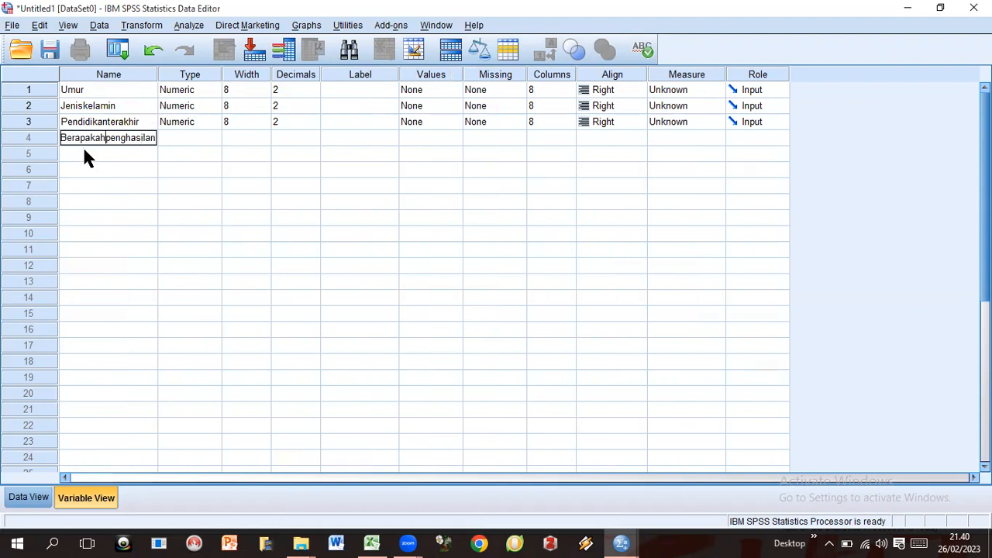
Step: Name the fifth variable Pekerjaan
{"action": "left_click", "coordinate": [85, 155]}
{"action": "left_click", "coordinate": [85, 153]}
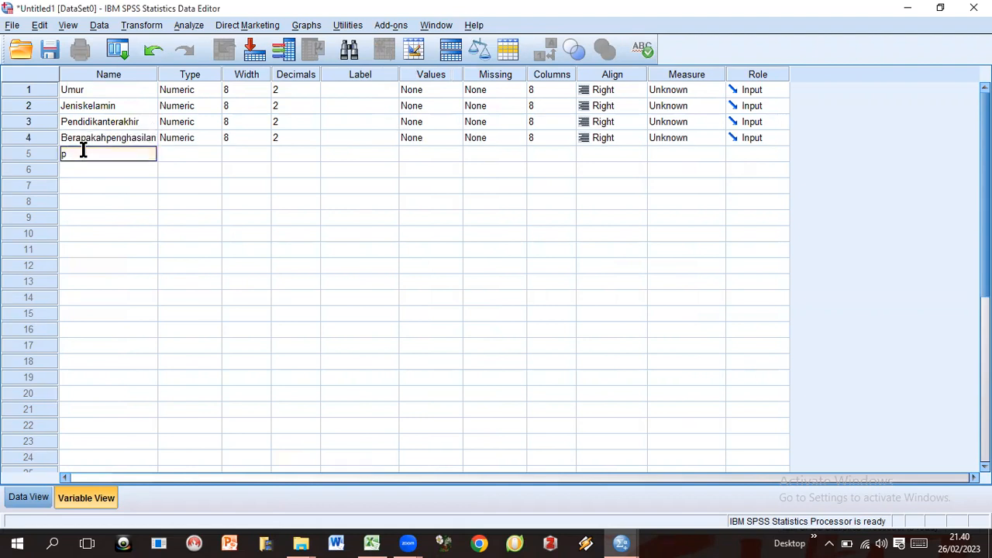
{"action": "type", "text": "Pekerjaan"}
Step: Switch to Excel and read the full text of the two vaccination question headers in G4 and H4
{"action": "left_click", "coordinate": [373, 543]}
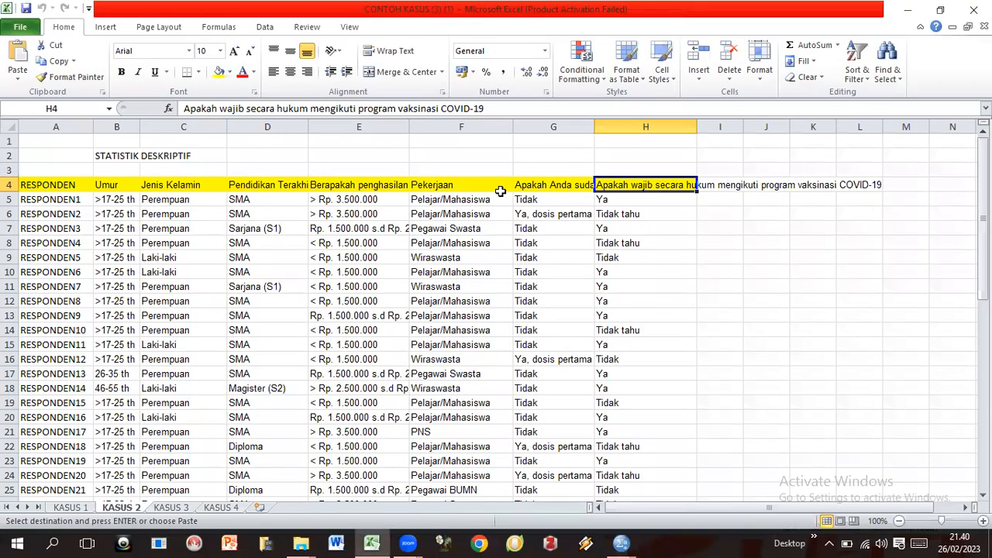
{"action": "left_click", "coordinate": [547, 184]}
{"action": "left_click", "coordinate": [649, 174]}
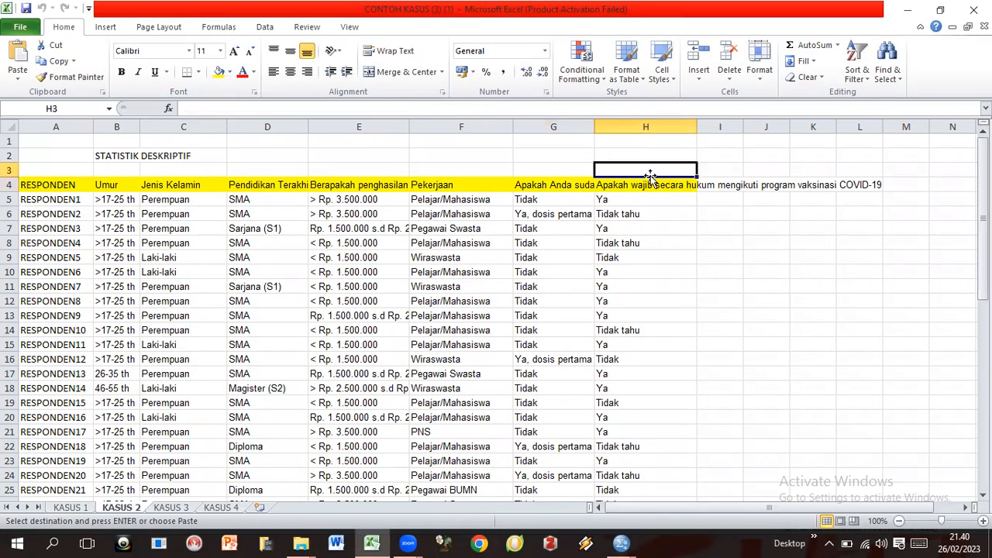
{"action": "left_click", "coordinate": [550, 184]}
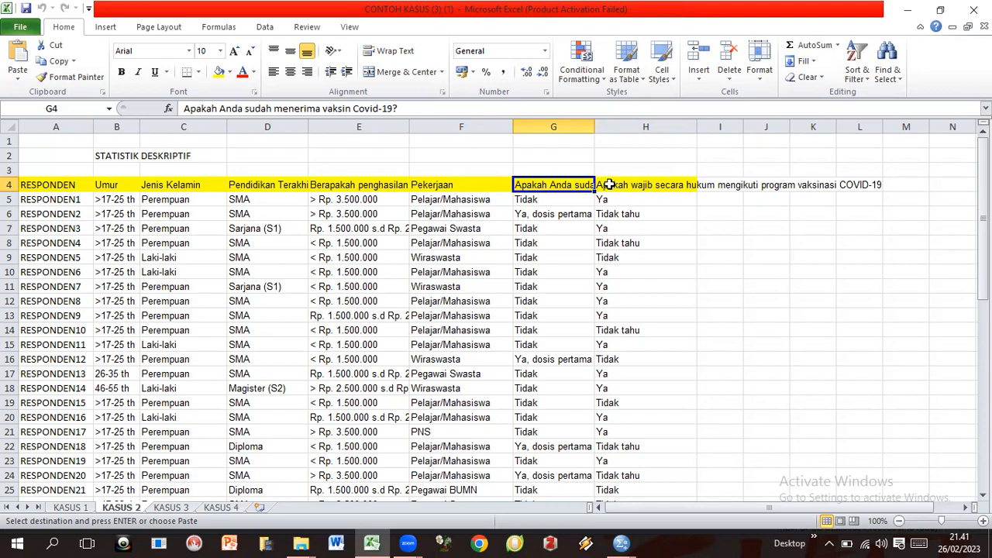
{"action": "left_click", "coordinate": [614, 184]}
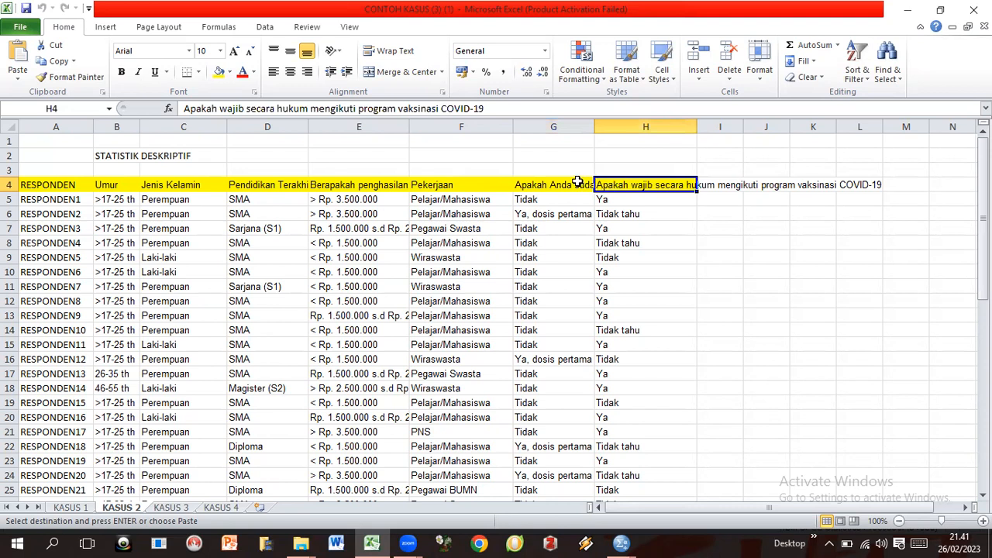
{"action": "left_click", "coordinate": [552, 184]}
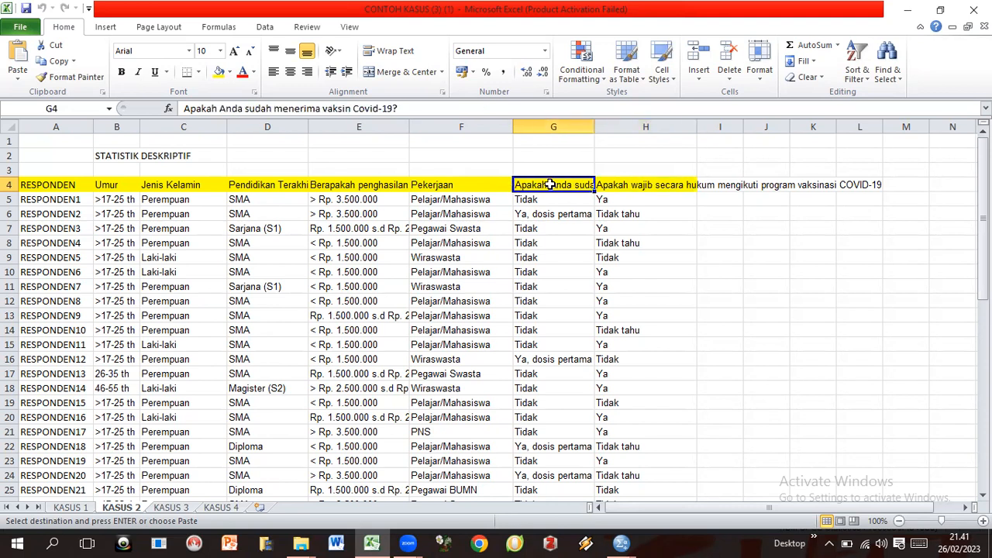
Step: Return to the SPSS Data Editor and add the sixth and seventh variables, named Q1 and Q2
{"action": "left_click", "coordinate": [620, 545]}
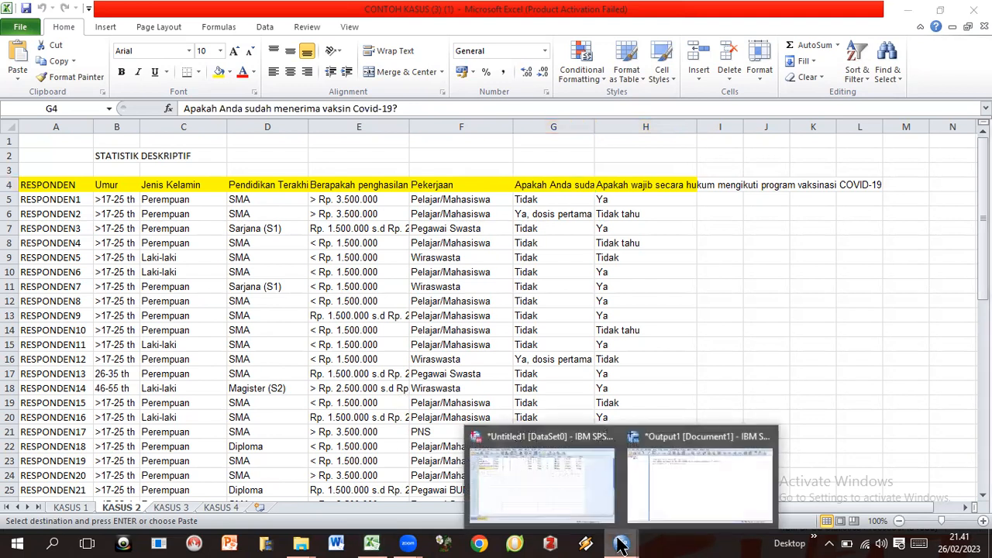
{"action": "left_click", "coordinate": [553, 473]}
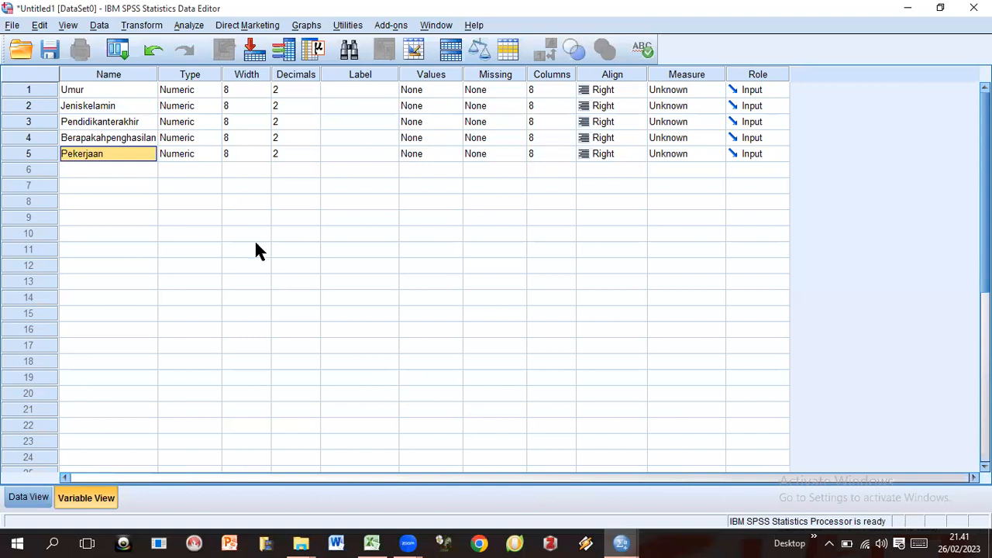
{"action": "left_click", "coordinate": [120, 170]}
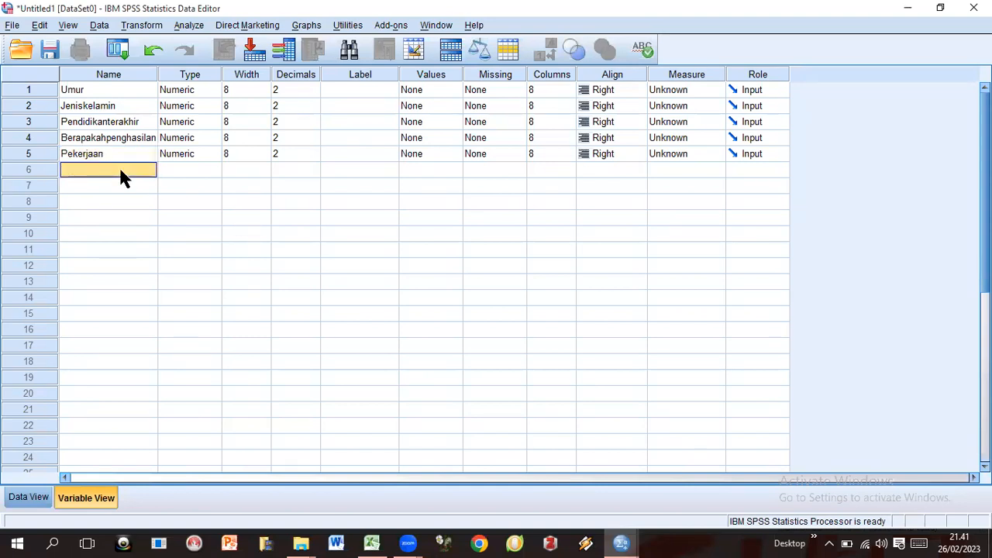
{"action": "left_click", "coordinate": [120, 171]}
{"action": "type", "text": "Q1"}
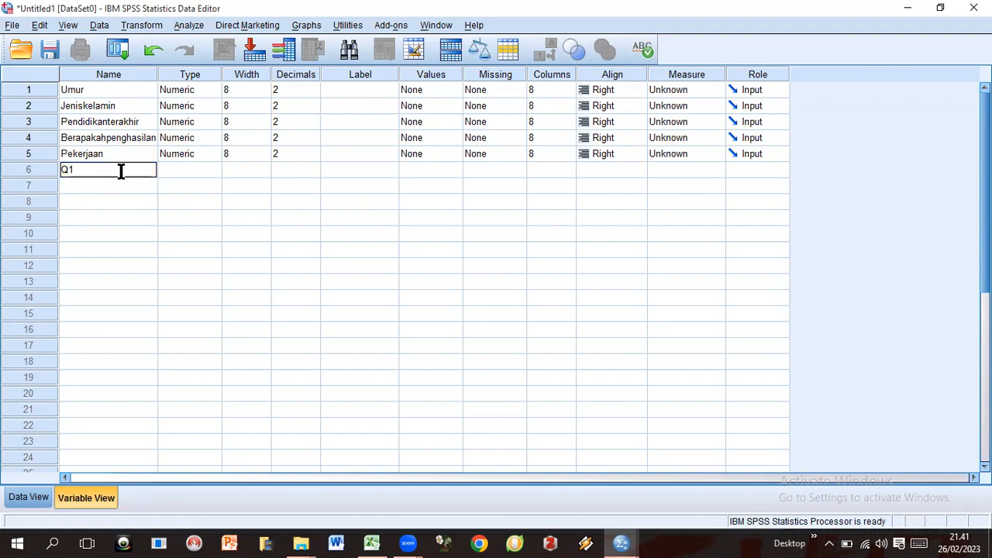
{"action": "key", "text": "Return"}
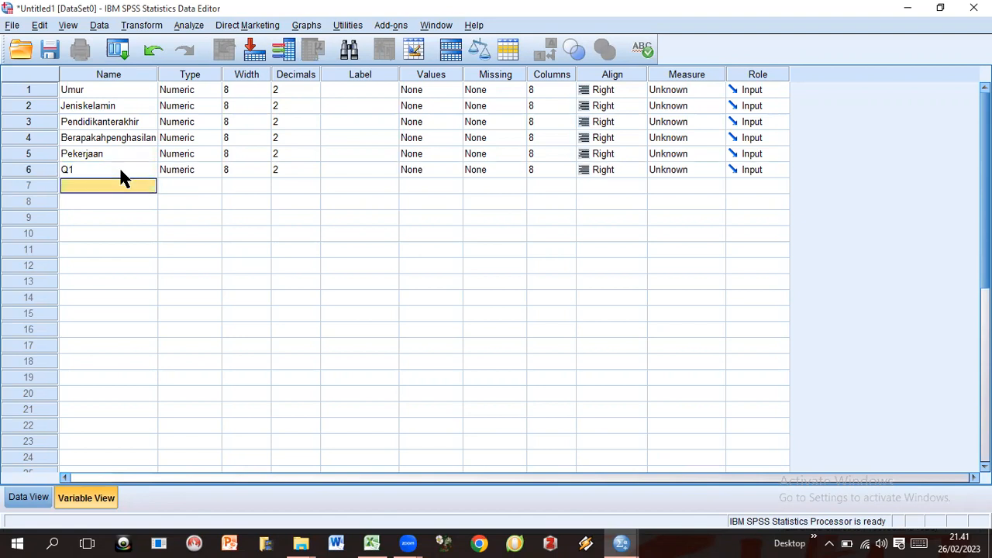
{"action": "type", "text": "Q2"}
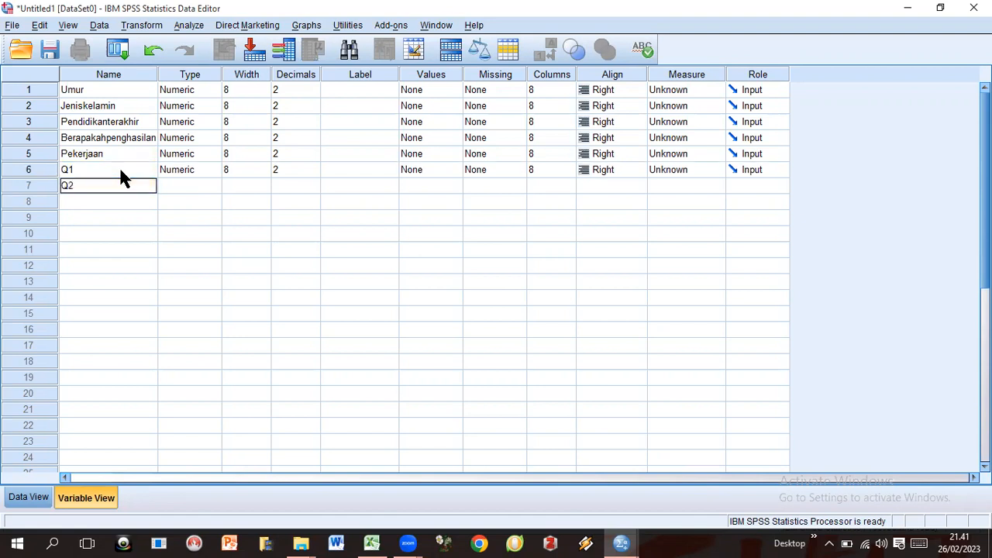
{"action": "key", "text": "Return"}
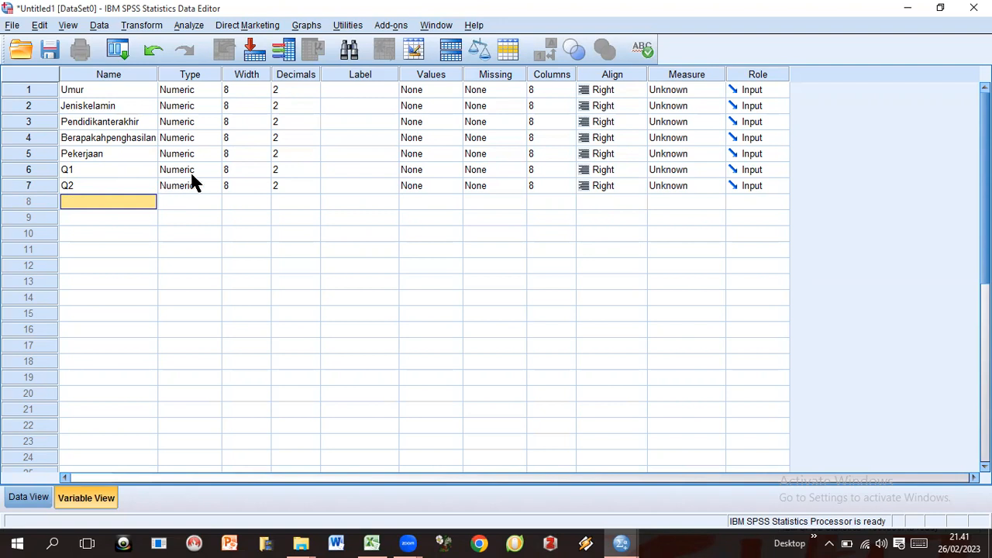
Step: Copy the question "Apakah Anda sudah menerima vaksin Covid-19?" from Excel cell G4 and paste it as the label of Q1
{"action": "left_click", "coordinate": [331, 169]}
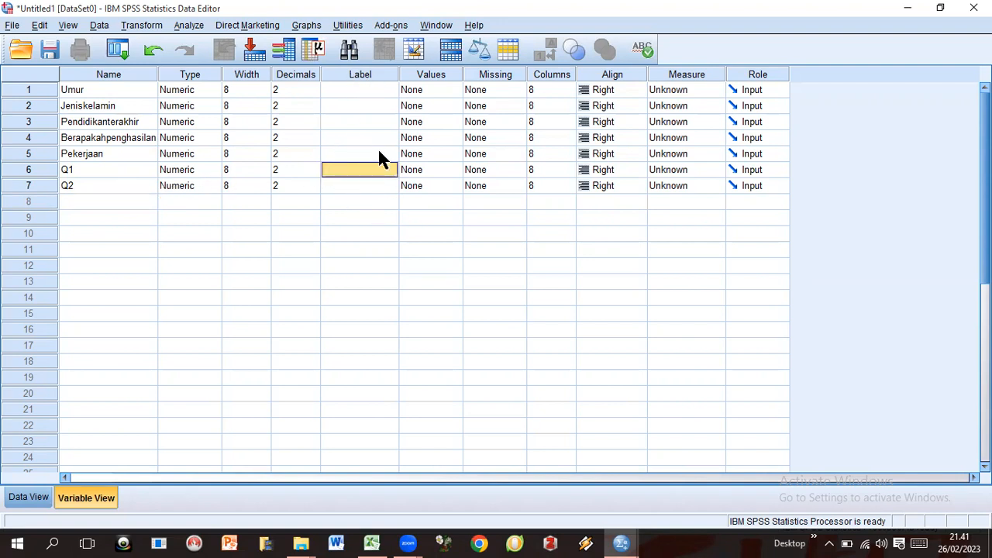
{"action": "left_click", "coordinate": [372, 543]}
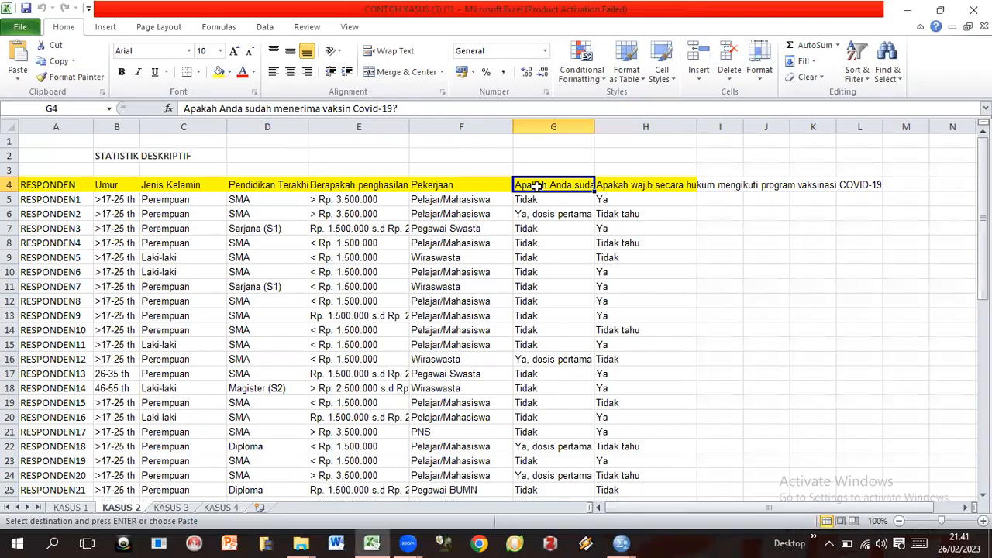
{"action": "left_click", "coordinate": [622, 545]}
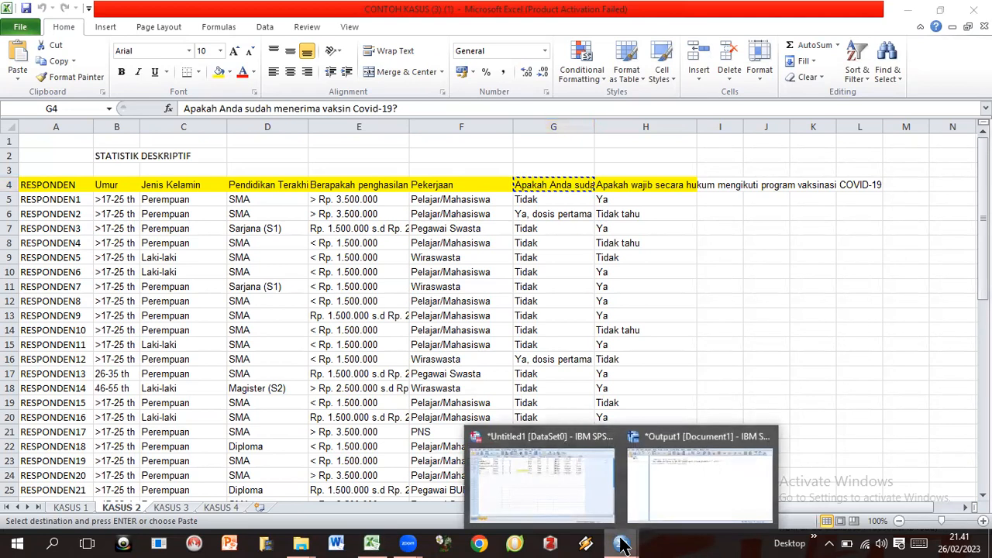
{"action": "left_click", "coordinate": [542, 471]}
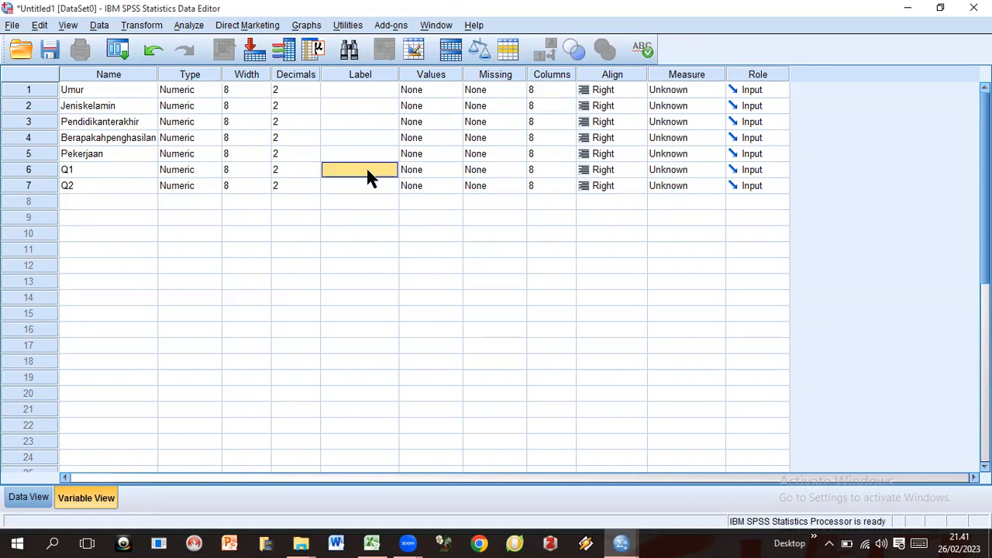
{"action": "key", "text": "ctrl+v"}
Step: Copy the question "Apakah wajib secara hukum mengikuti program vaksinasi COVID-19" from Excel cell H4 and paste it as the label of Q2 in SPSS
{"action": "left_click", "coordinate": [372, 545]}
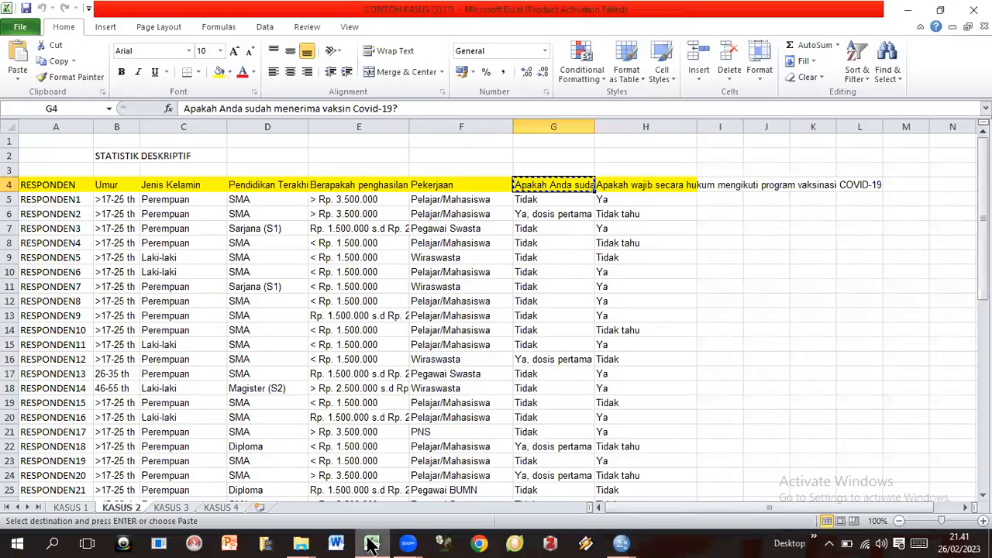
{"action": "left_click", "coordinate": [618, 186]}
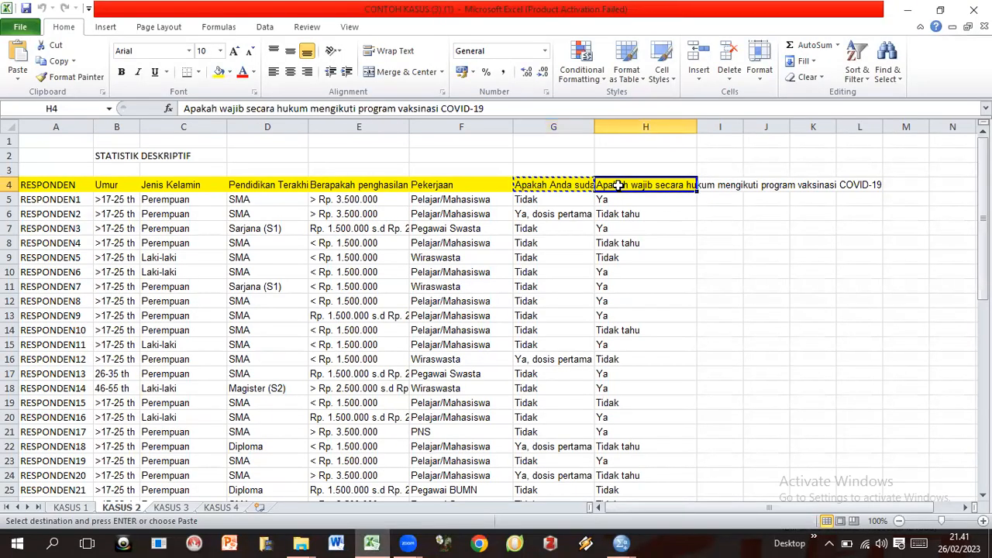
{"action": "key", "text": "ctrl+c"}
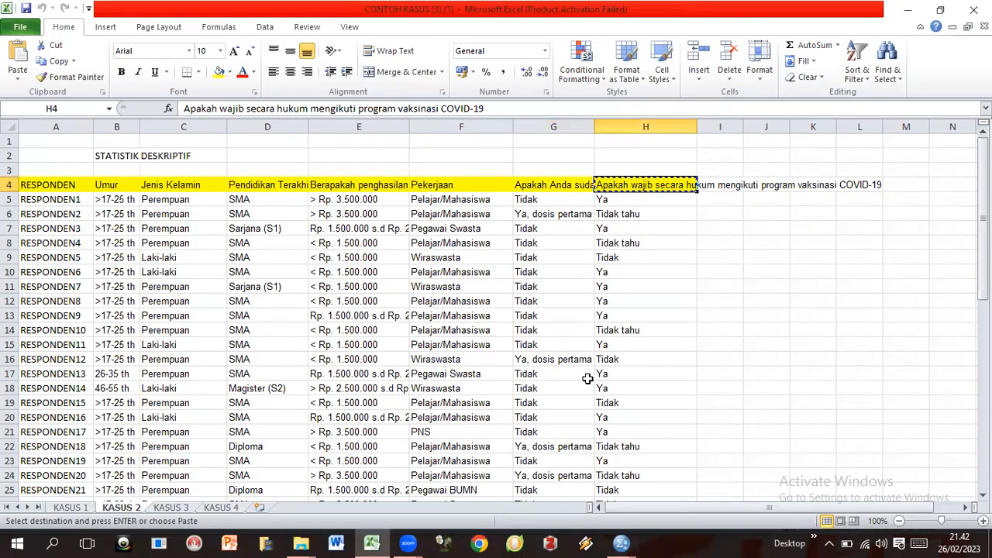
{"action": "mouse_move", "coordinate": [622, 545]}
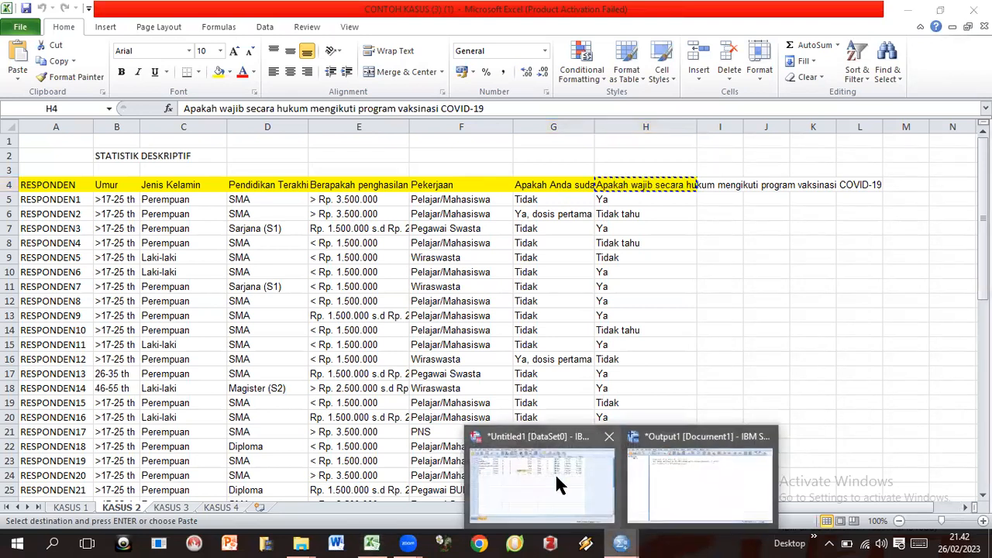
{"action": "left_click", "coordinate": [555, 474]}
{"action": "left_click", "coordinate": [350, 187]}
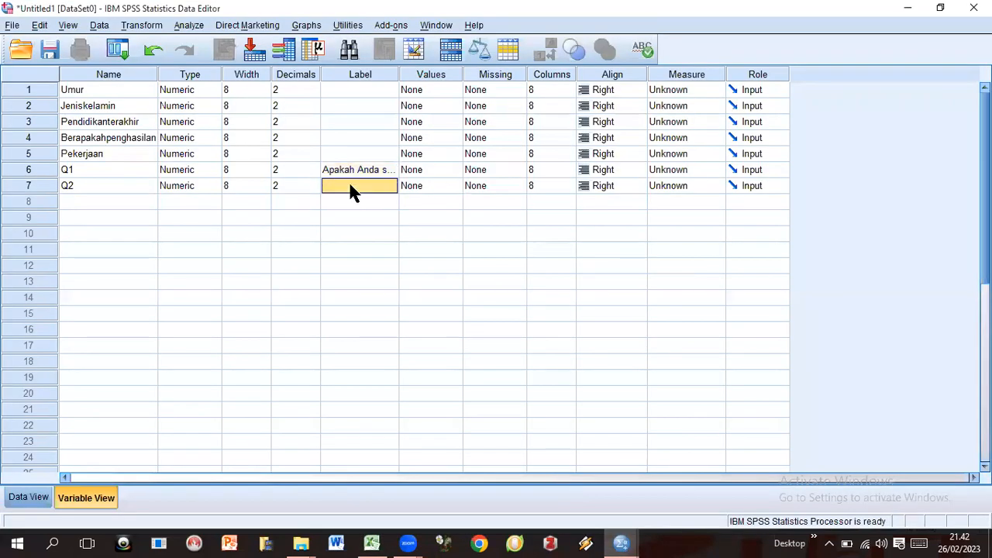
{"action": "key", "text": "ctrl+v"}
Step: Change the variable type of Umur to String with 30 characters
{"action": "left_click", "coordinate": [192, 75]}
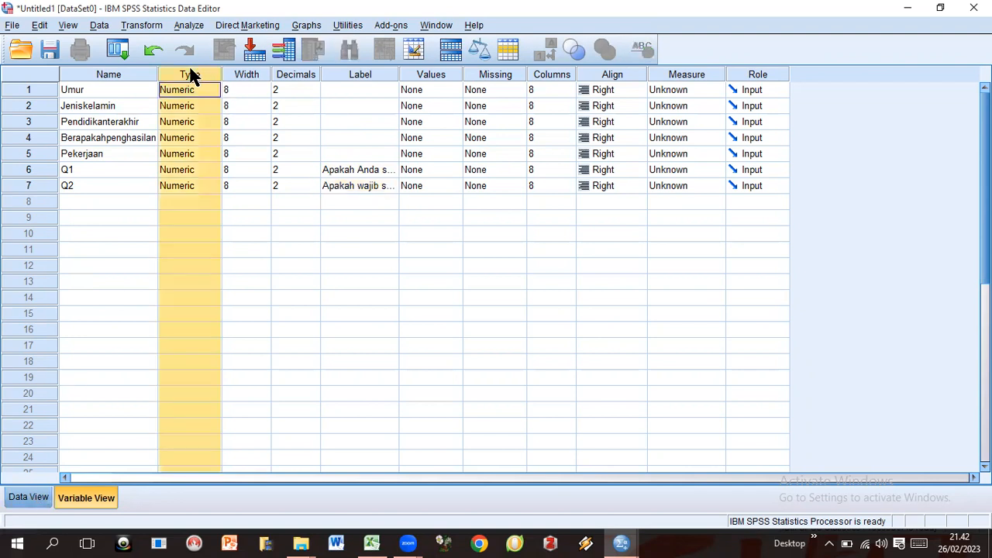
{"action": "double_click", "coordinate": [207, 88]}
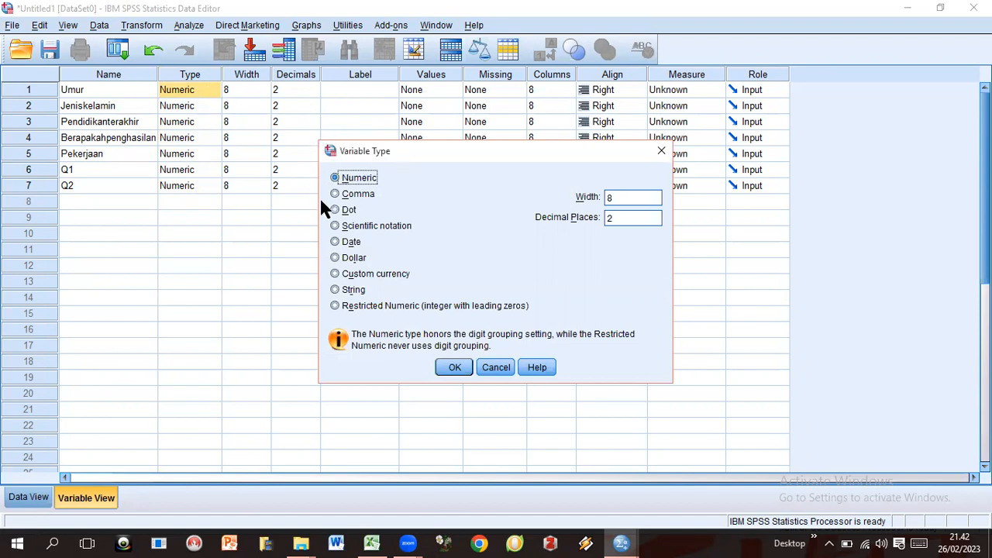
{"action": "left_click", "coordinate": [335, 290]}
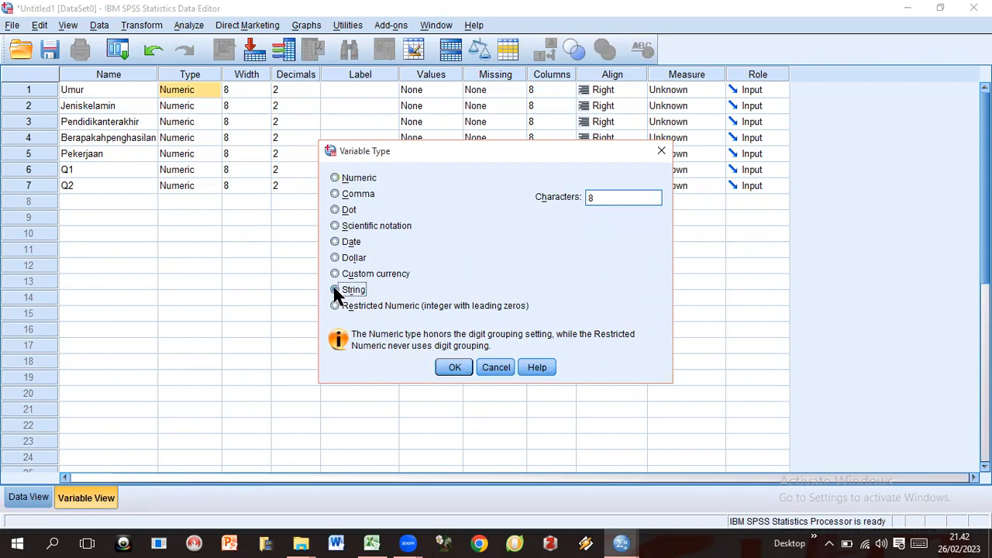
{"action": "left_click", "coordinate": [610, 198]}
{"action": "key", "text": "BackSpace"}
{"action": "type", "text": "30"}
{"action": "left_click", "coordinate": [441, 367]}
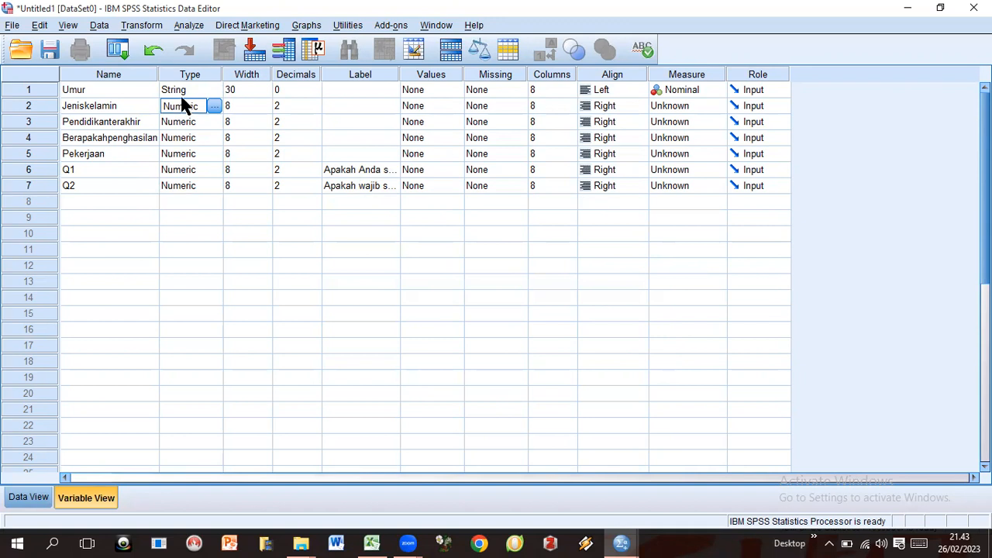
Step: Paste the String type from Umur onto the other six variables, Jeniskelamin through Q2
{"action": "key", "text": "ctrl+v"}
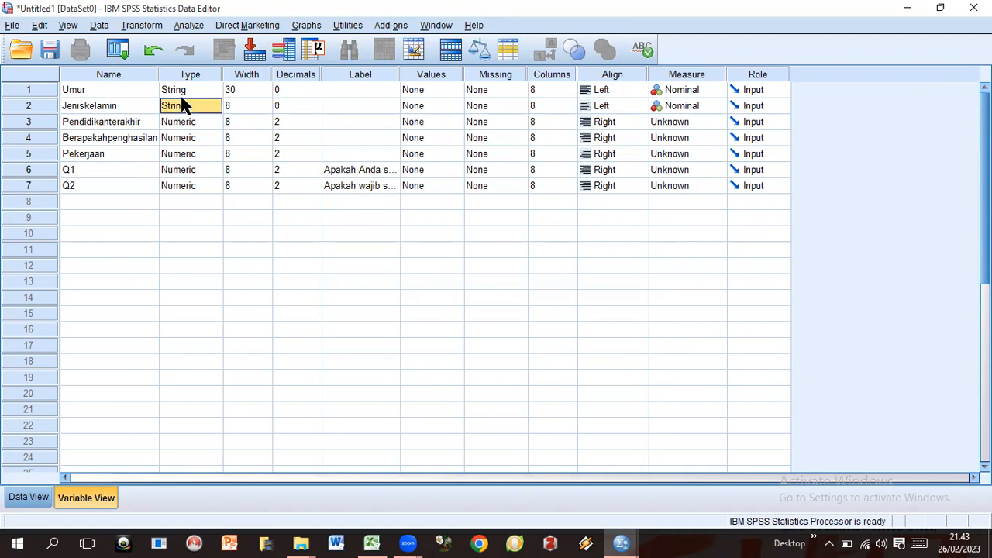
{"action": "left_click", "coordinate": [185, 124]}
{"action": "key", "text": "ctrl+v"}
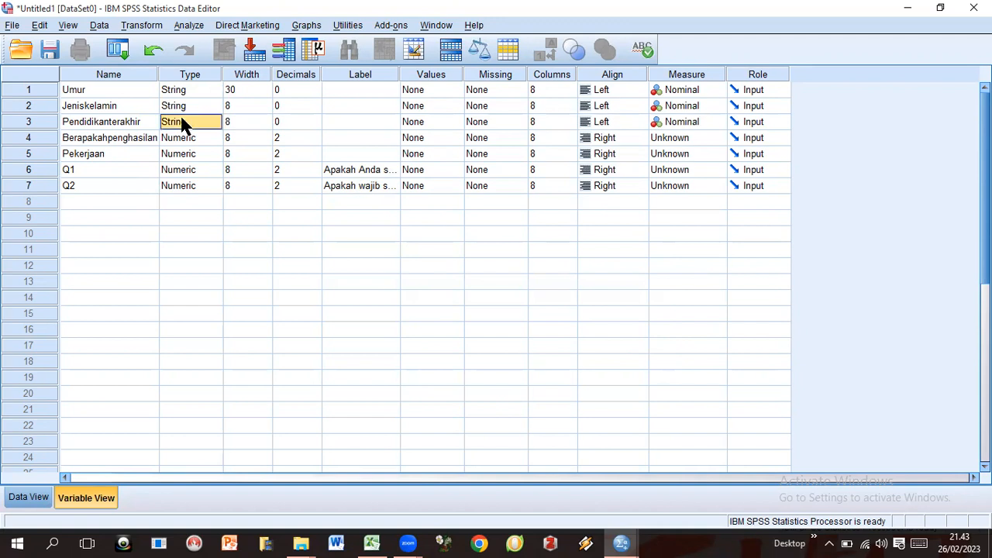
{"action": "left_click", "coordinate": [185, 139]}
{"action": "key", "text": "ctrl+v"}
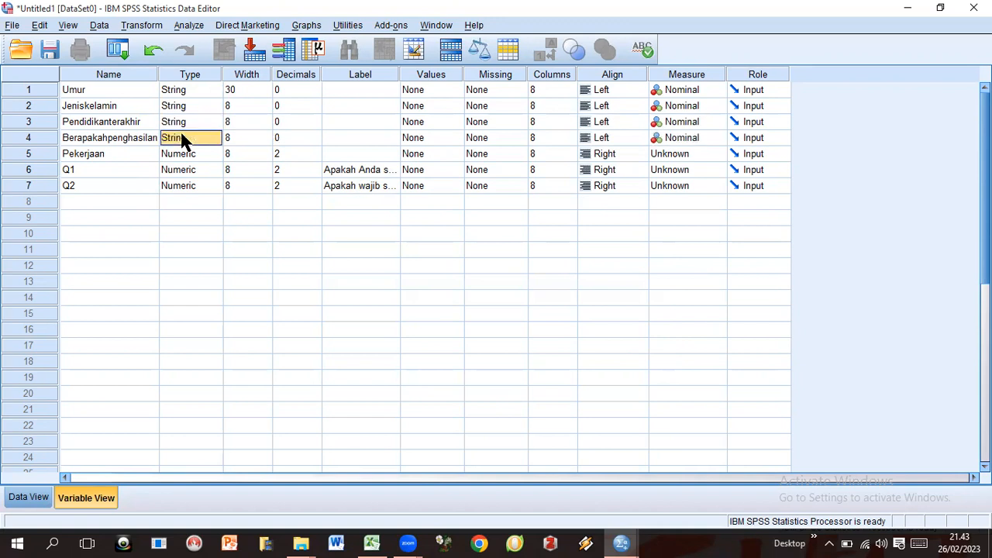
{"action": "left_click", "coordinate": [182, 155]}
{"action": "key", "text": "ctrl+v"}
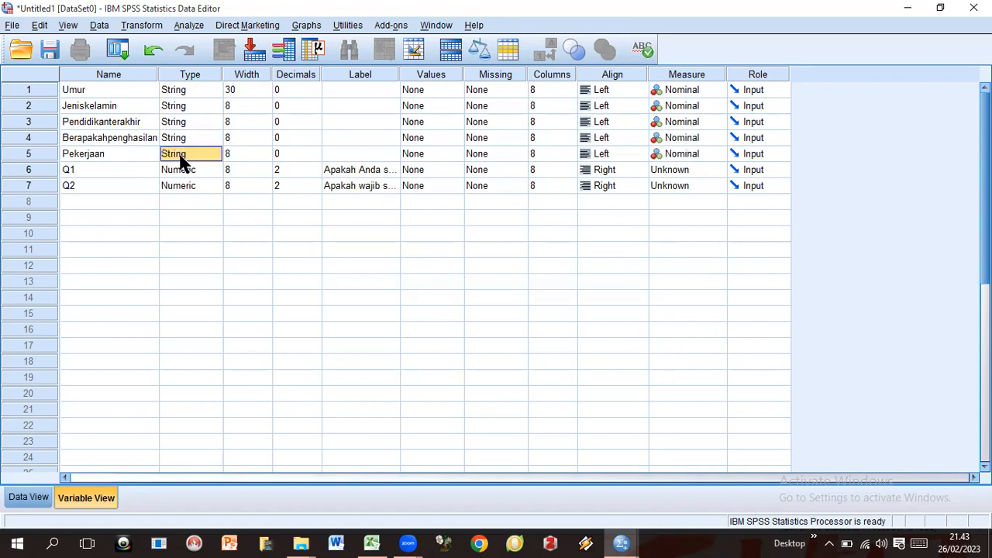
{"action": "left_click", "coordinate": [183, 175]}
{"action": "key", "text": "ctrl+v"}
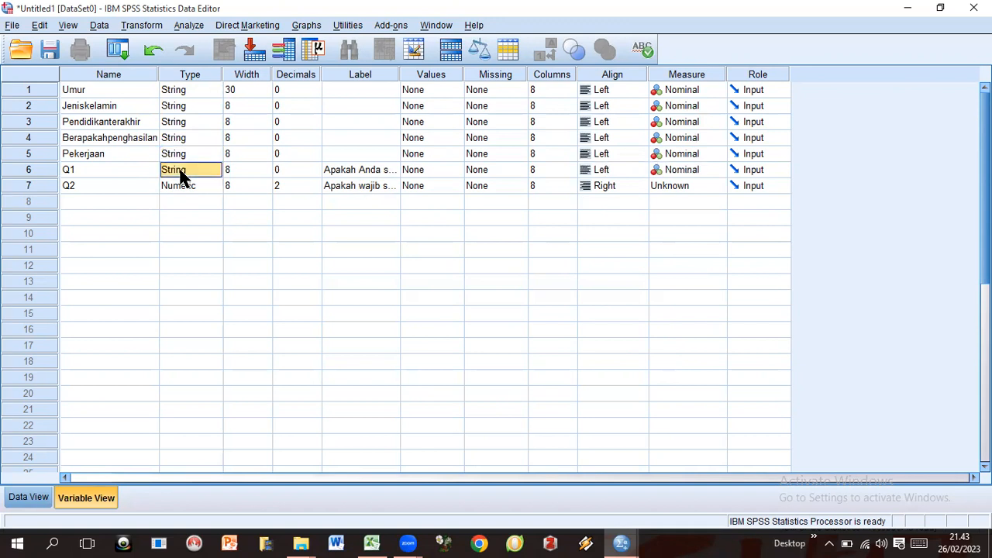
{"action": "left_click", "coordinate": [183, 189]}
{"action": "key", "text": "ctrl+v"}
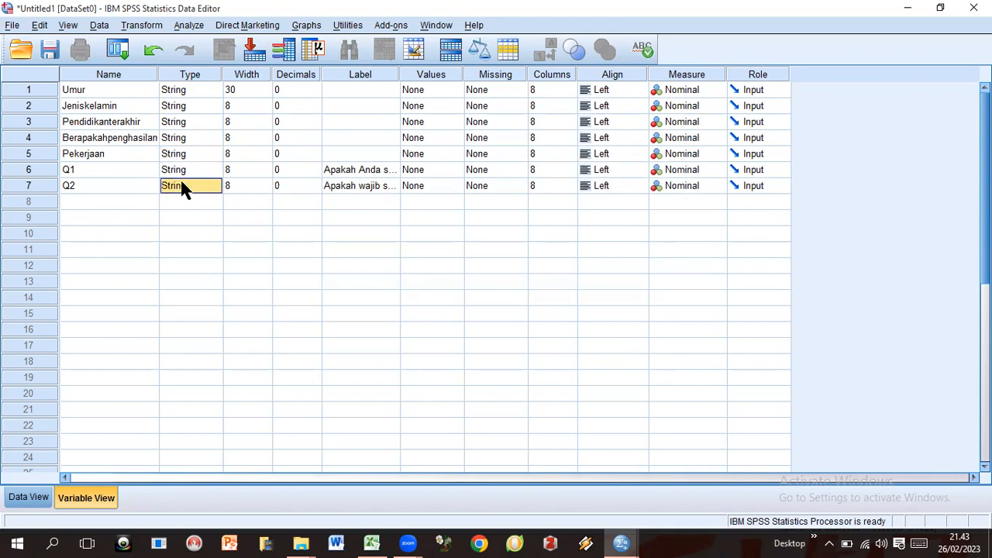
Step: Set the width of the six variables from Jeniskelamin through Q2 to 30
{"action": "left_click", "coordinate": [234, 102]}
{"action": "key", "text": "BackSpace"}
{"action": "type", "text": "30"}
{"action": "left_click", "coordinate": [239, 107]}
{"action": "left_click", "coordinate": [237, 123]}
{"action": "key", "text": "BackSpace"}
{"action": "type", "text": "3"}
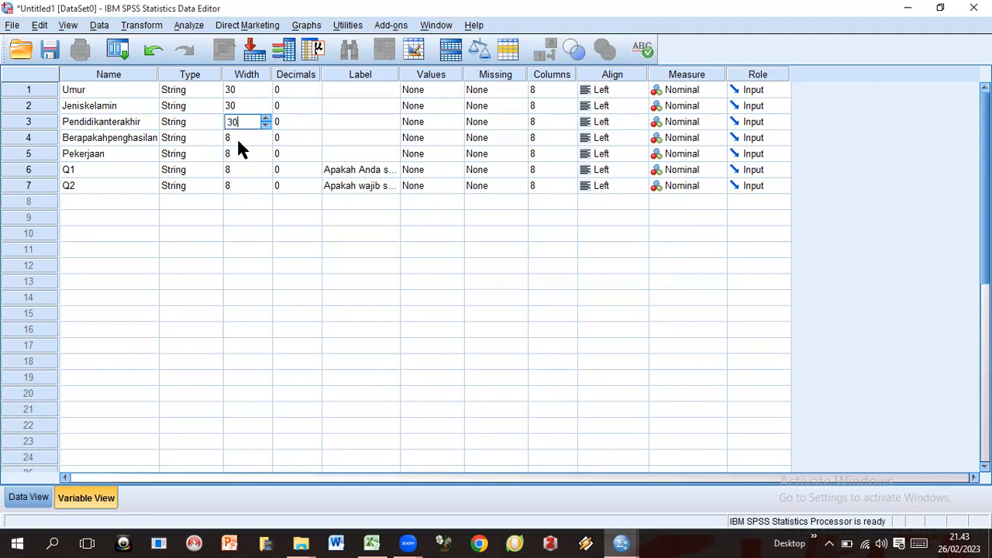
{"action": "left_click", "coordinate": [238, 138]}
{"action": "key", "text": "BackSpace"}
{"action": "type", "text": "30"}
{"action": "left_click", "coordinate": [237, 153]}
{"action": "key", "text": "BackSpace"}
{"action": "type", "text": "30"}
{"action": "left_click", "coordinate": [238, 174]}
{"action": "key", "text": "BackSpace"}
{"action": "type", "text": "30"}
{"action": "left_click", "coordinate": [239, 186]}
{"action": "key", "text": "BackSpace"}
{"action": "type", "text": "30"}
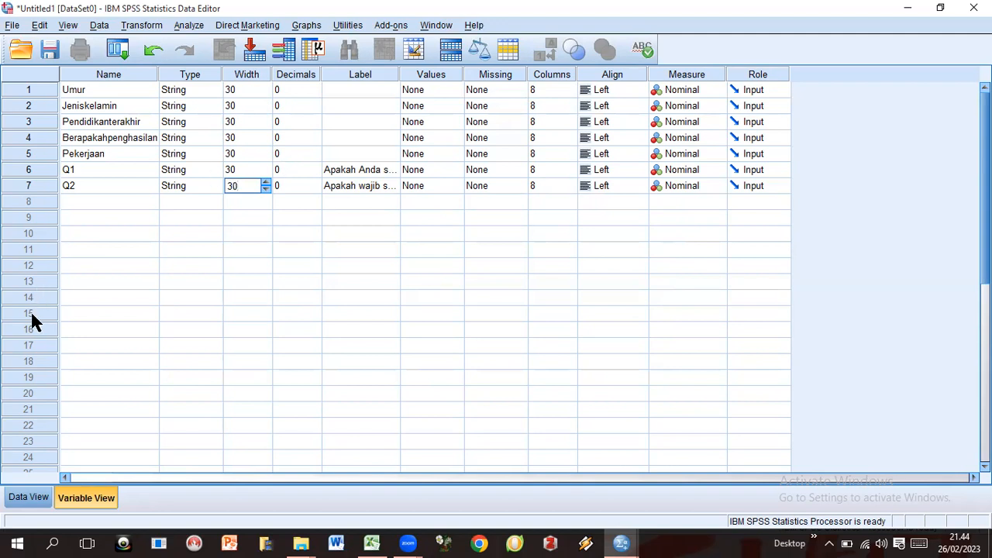
Step: Switch to the Data View and select the Umur column
{"action": "left_click", "coordinate": [20, 501]}
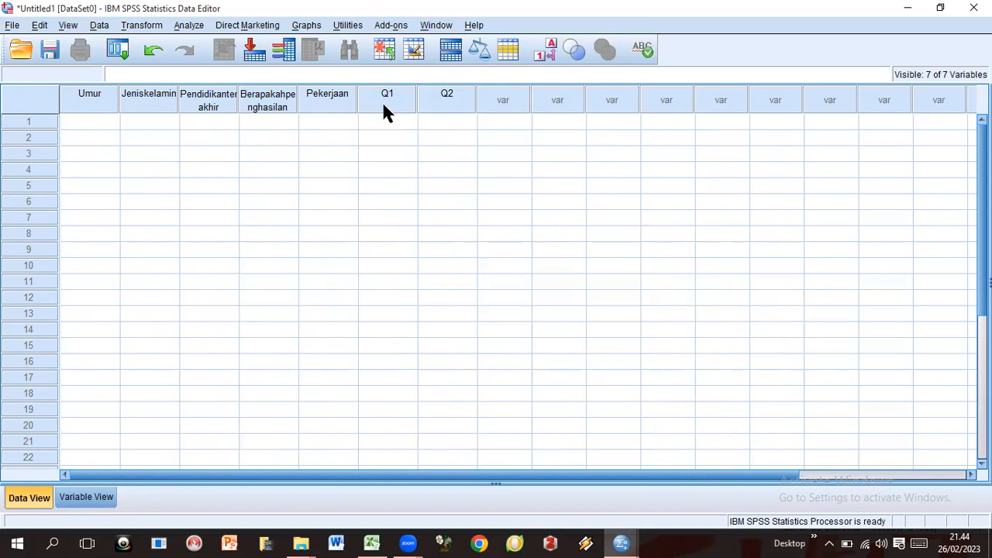
{"action": "left_click", "coordinate": [448, 99]}
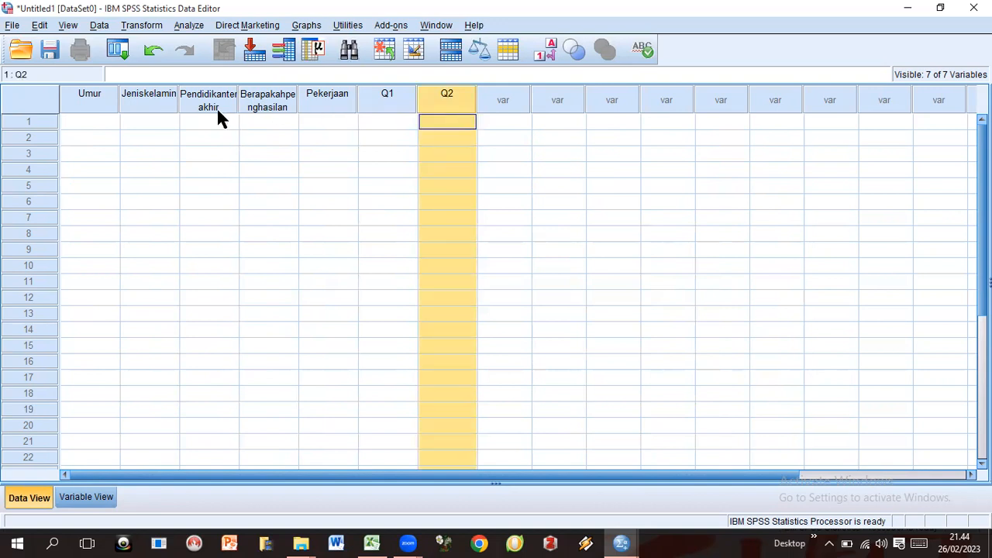
{"action": "left_click", "coordinate": [76, 101]}
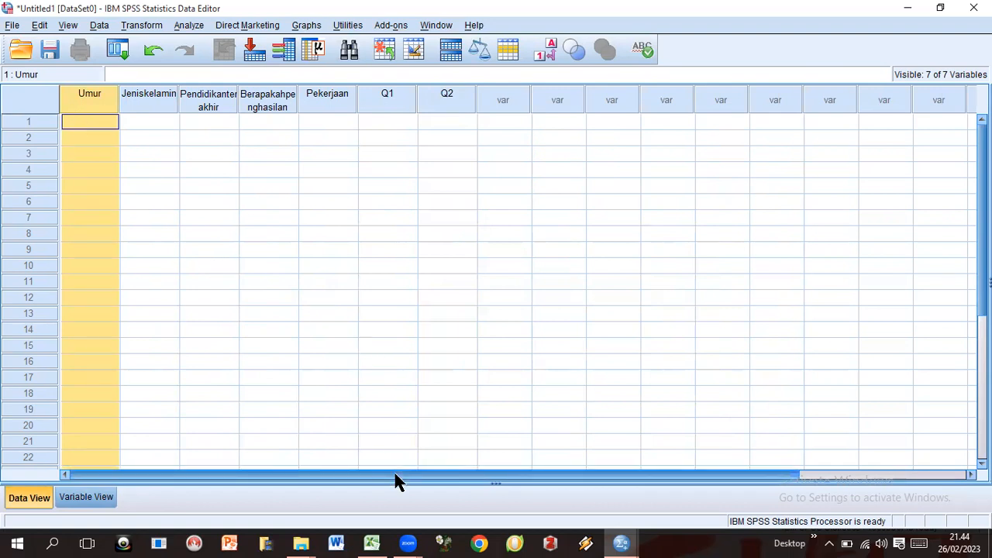
Step: Switch to Excel and copy the answers of all respondents in B5:H54 on the KASUS 2 sheet
{"action": "left_click", "coordinate": [373, 544]}
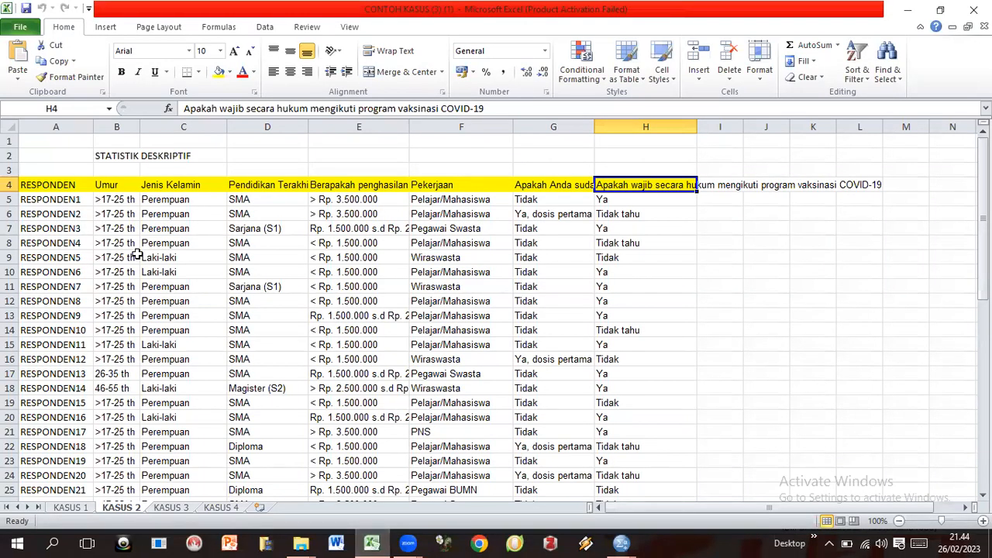
{"action": "left_click", "coordinate": [101, 197]}
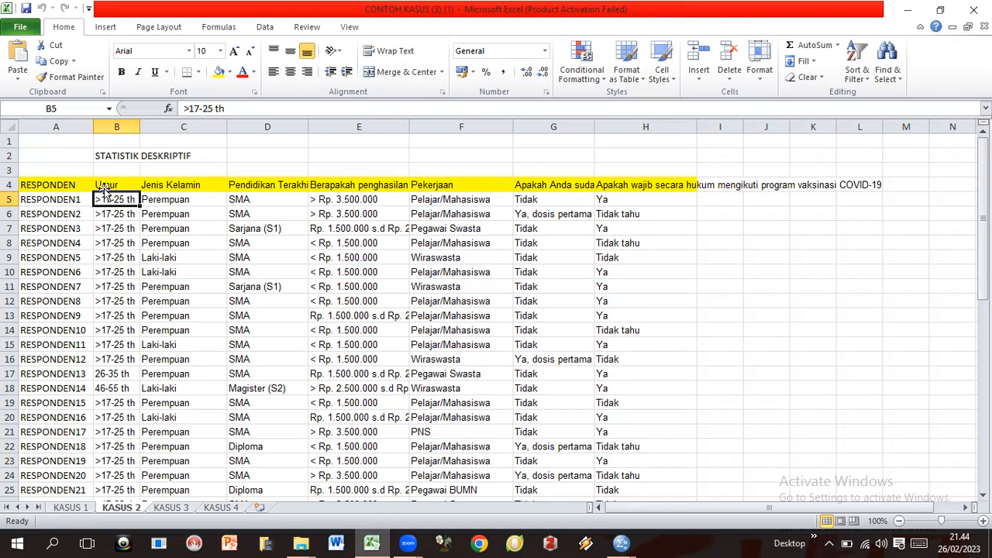
{"action": "left_click_drag", "start_coordinate": [103, 200], "coordinate": [623, 468]}
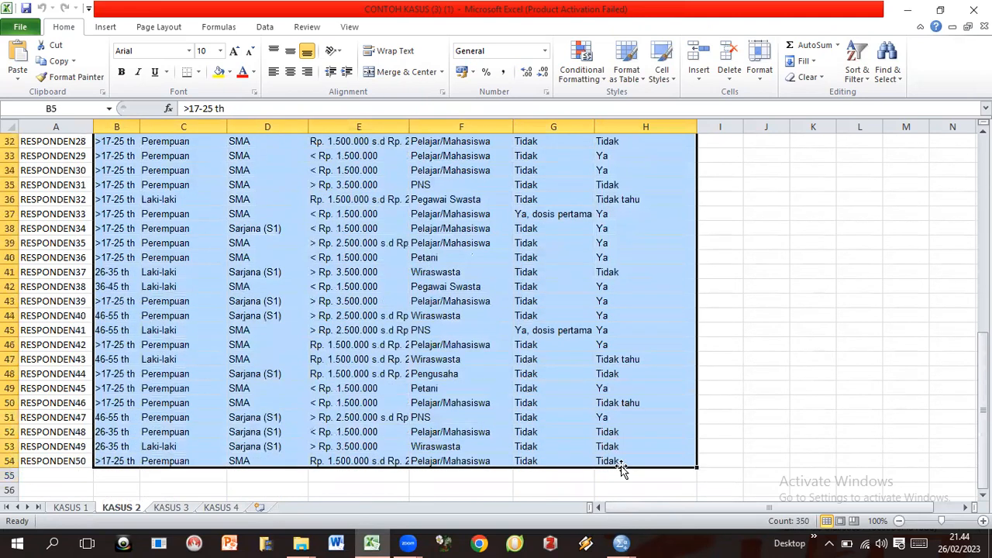
{"action": "key", "text": "ctrl+c"}
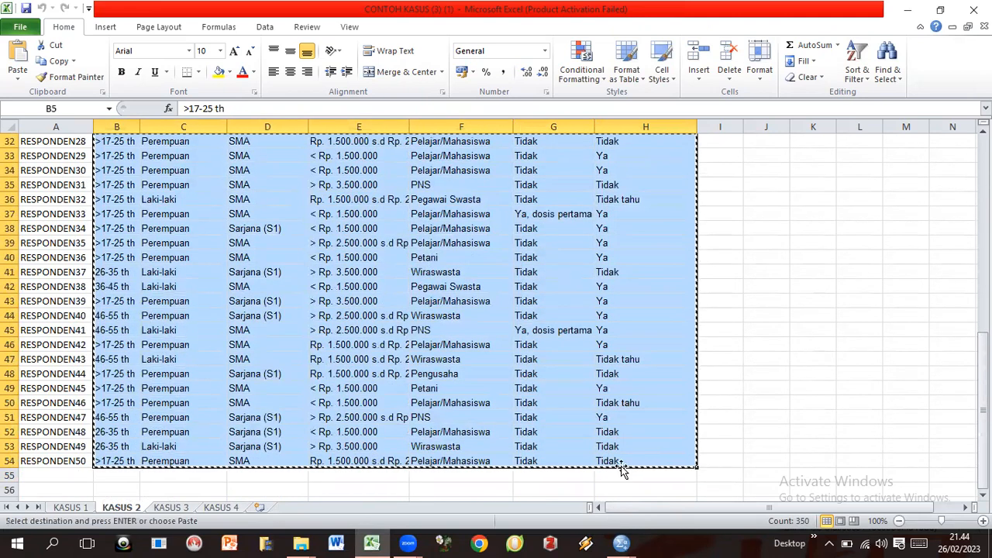
Step: Return to the SPSS Data Editor and paste the copied answers starting at the first Umur case
{"action": "left_click", "coordinate": [622, 544]}
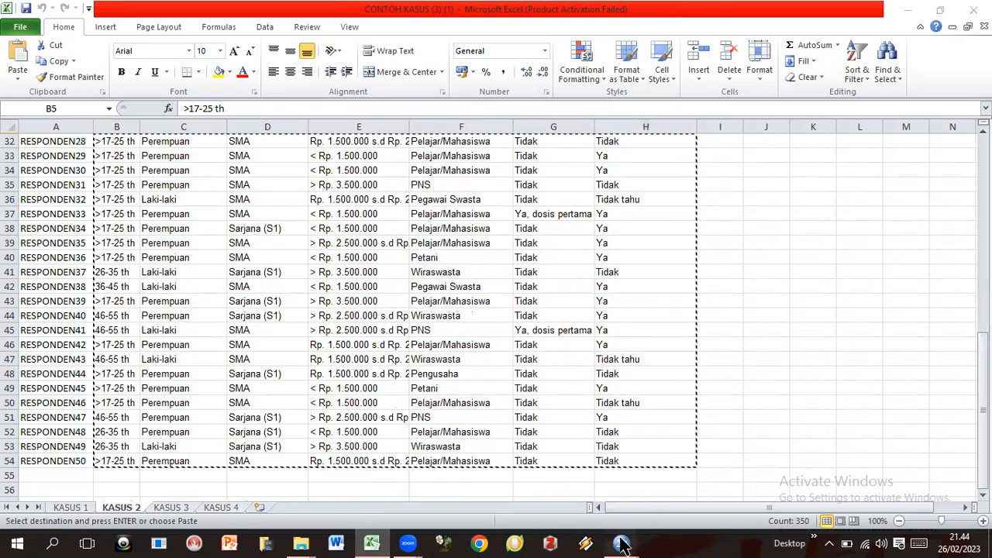
{"action": "left_click", "coordinate": [552, 489]}
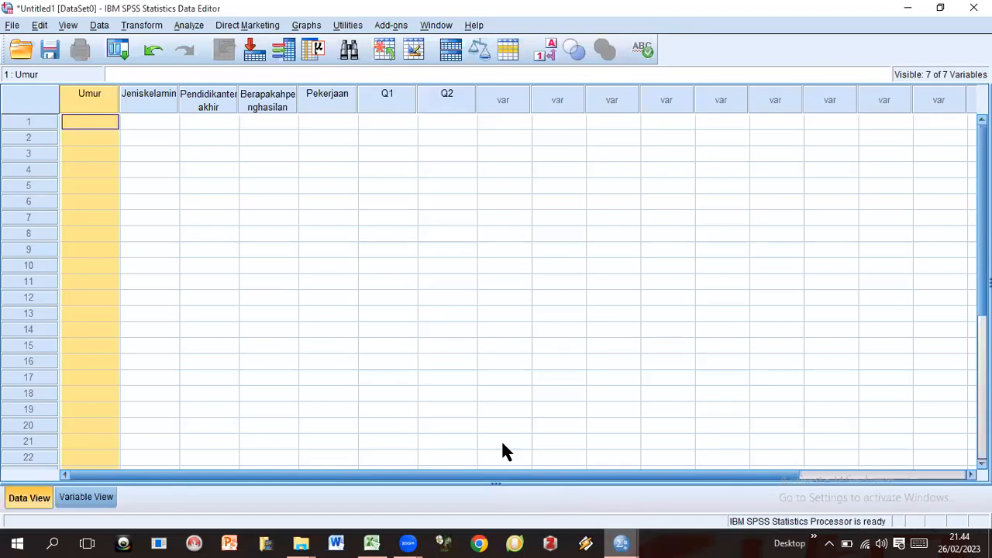
{"action": "left_click", "coordinate": [108, 124]}
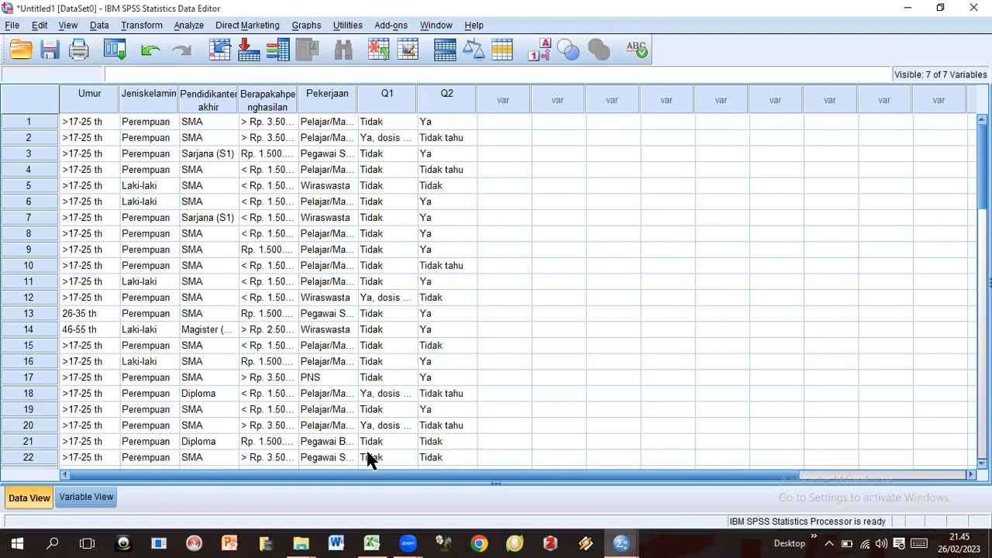
{"action": "left_click_drag", "start_coordinate": [361, 476], "coordinate": [204, 460]}
{"action": "left_click", "coordinate": [286, 62]}
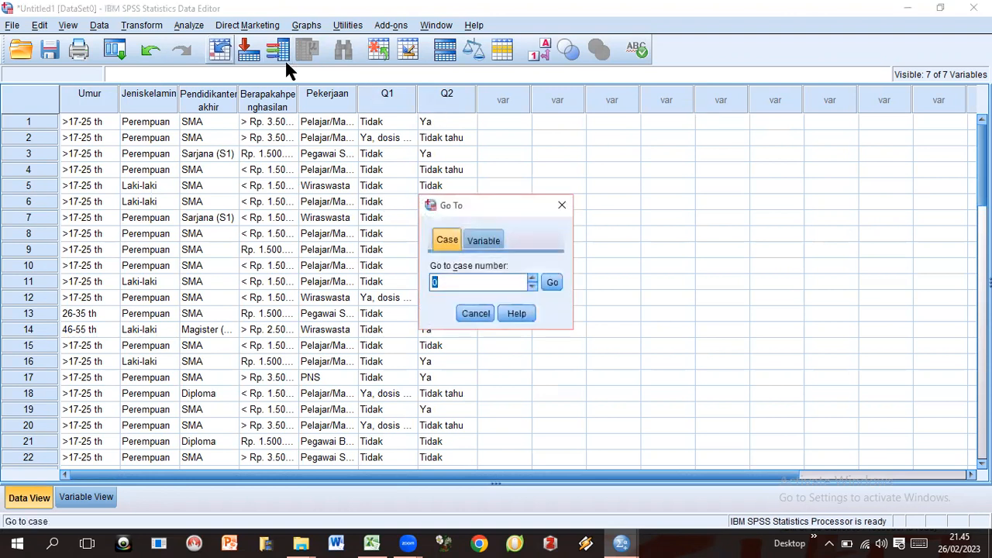
{"action": "left_click", "coordinate": [188, 24]}
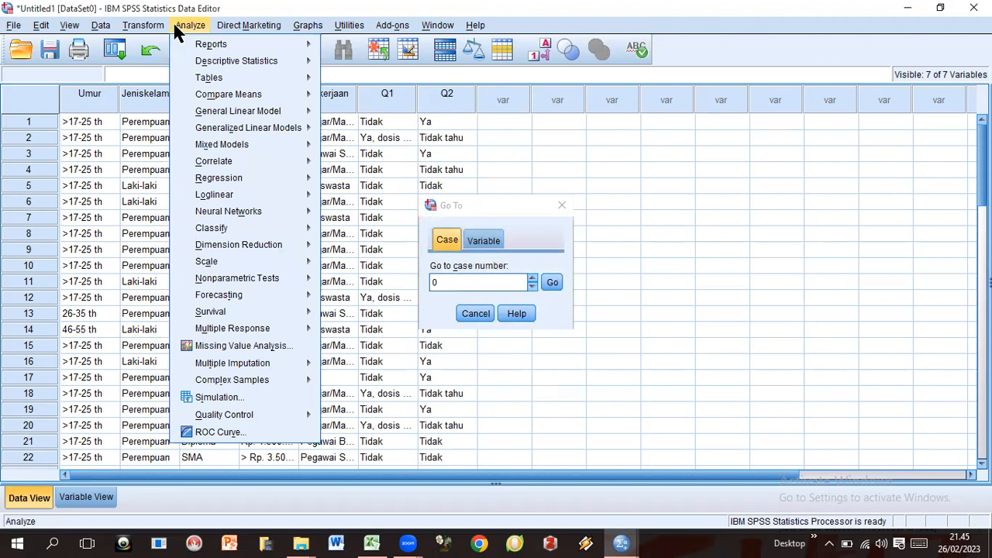
{"action": "left_click", "coordinate": [594, 168]}
{"action": "left_click", "coordinate": [560, 207]}
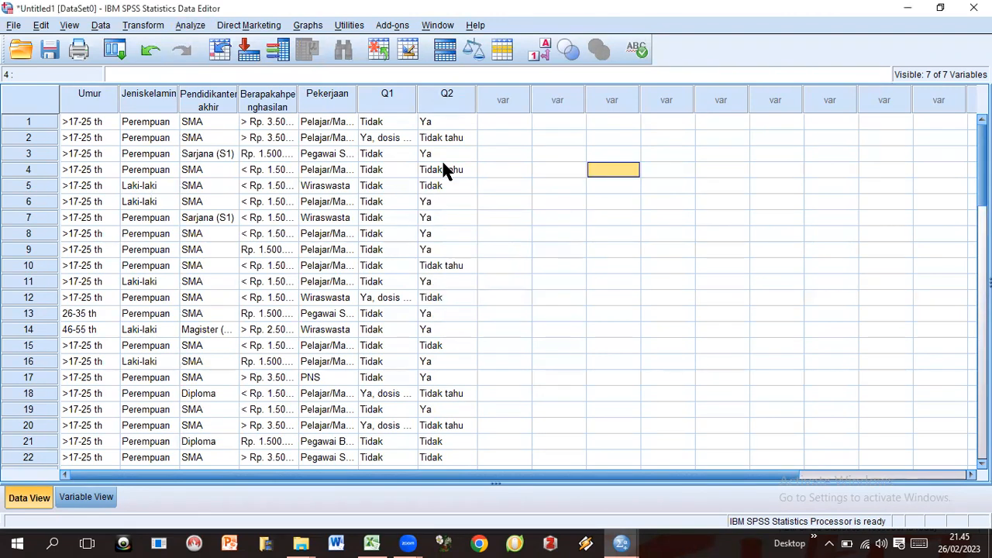
Step: Start a Frequencies analysis and add all seven variables, Umur through Q2, to the analysis list
{"action": "left_click", "coordinate": [186, 26]}
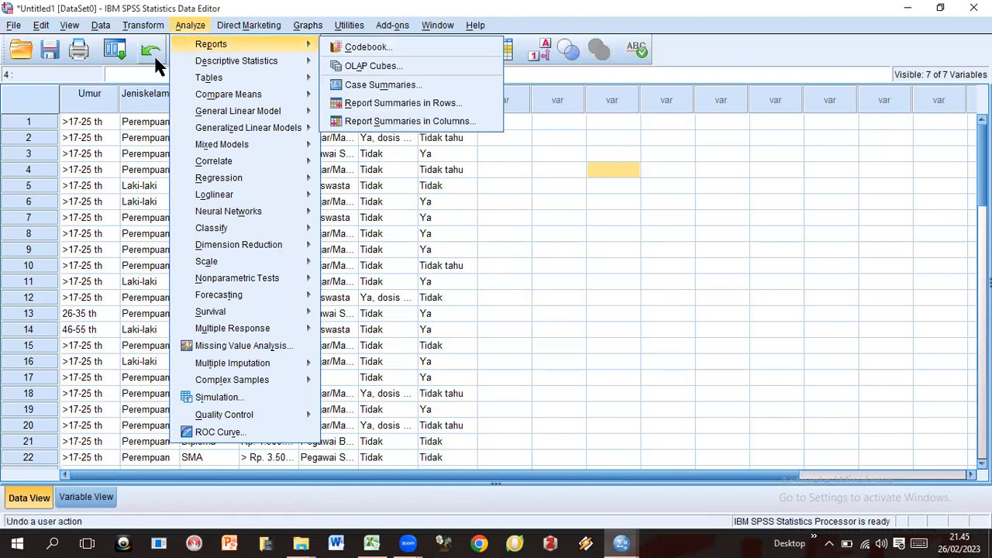
{"action": "mouse_move", "coordinate": [177, 59]}
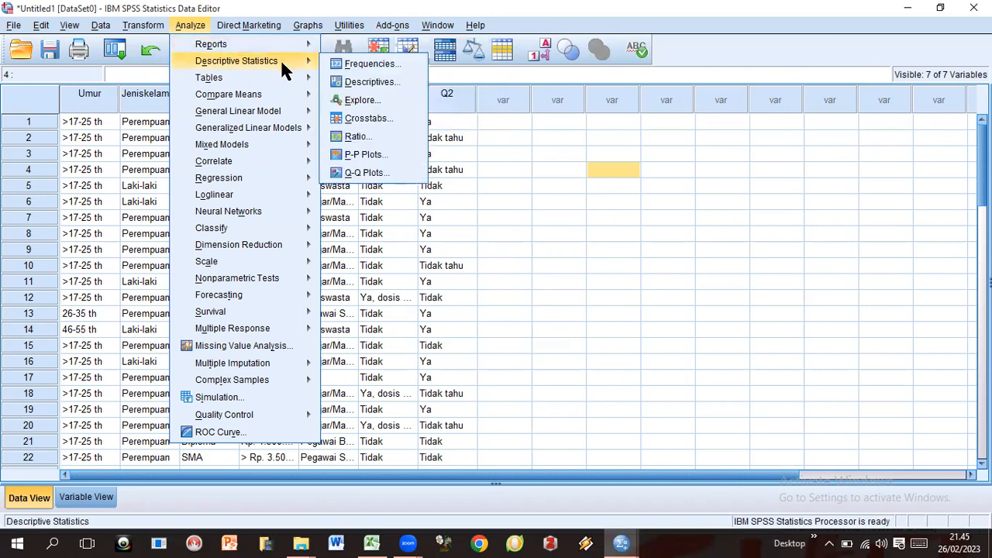
{"action": "left_click", "coordinate": [344, 64]}
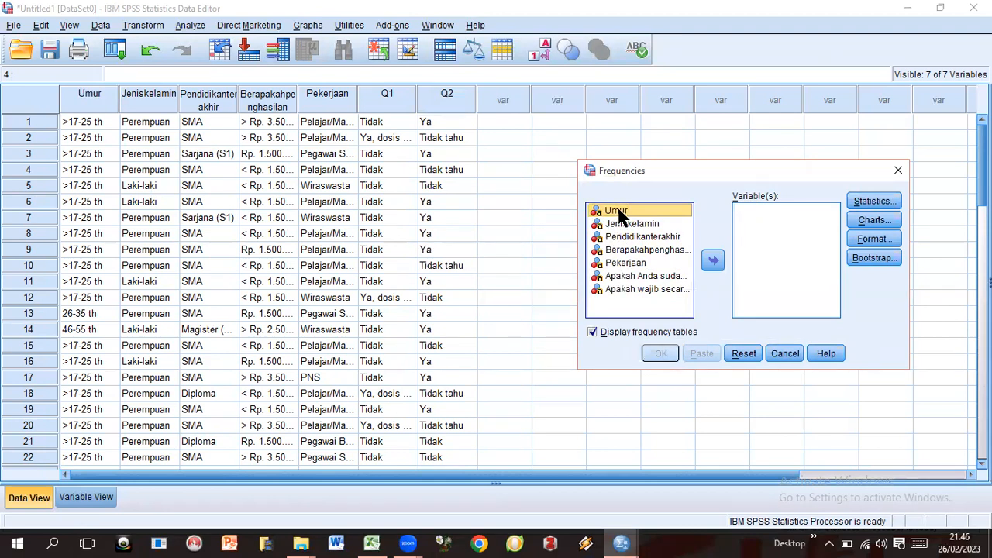
{"action": "key", "text": "ctrl+a"}
{"action": "left_click_drag", "start_coordinate": [620, 233], "coordinate": [731, 200]}
{"action": "left_click_drag", "start_coordinate": [629, 252], "coordinate": [742, 219]}
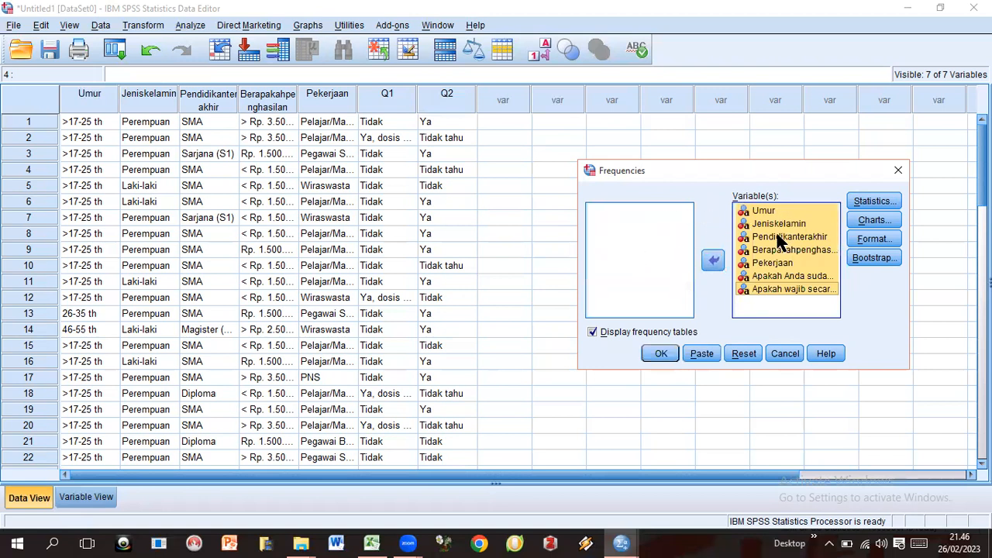
Step: Set the Frequencies chart type to pie charts and run the analysis
{"action": "left_click", "coordinate": [867, 219]}
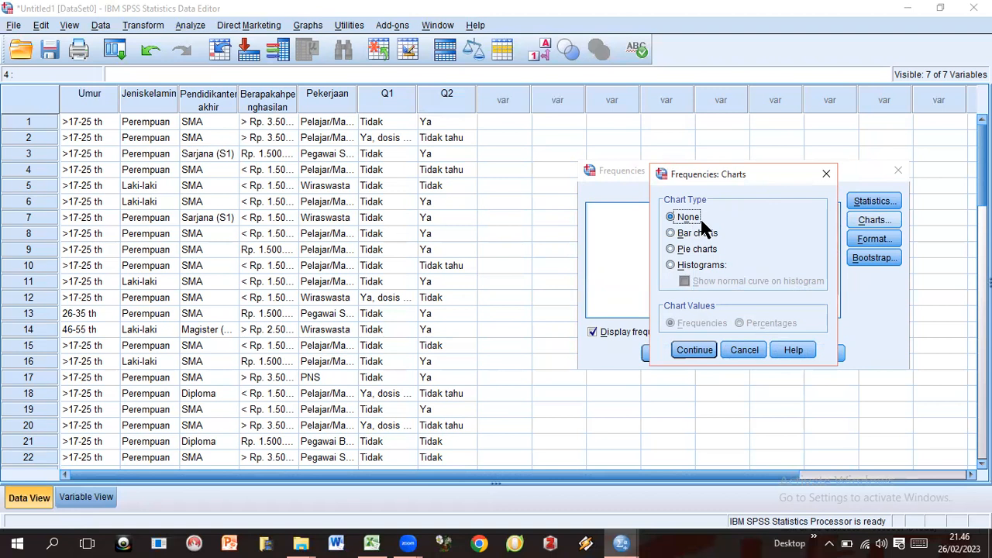
{"action": "left_click", "coordinate": [670, 249]}
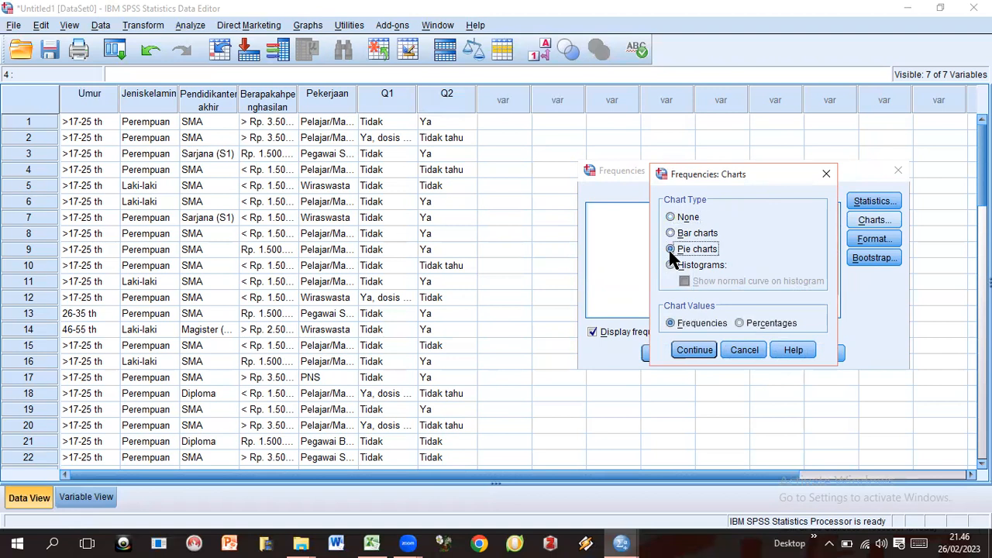
{"action": "left_click", "coordinate": [694, 351]}
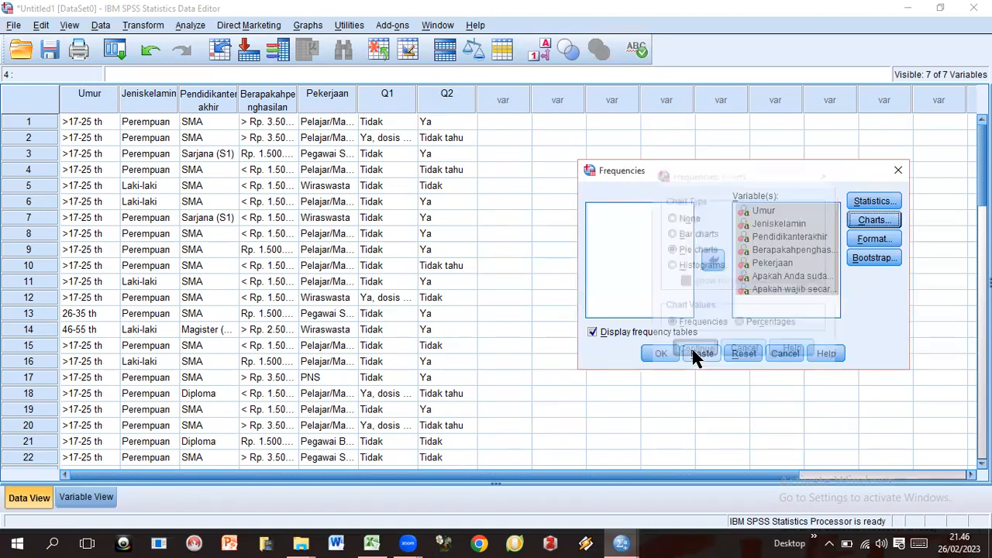
{"action": "left_click", "coordinate": [663, 354]}
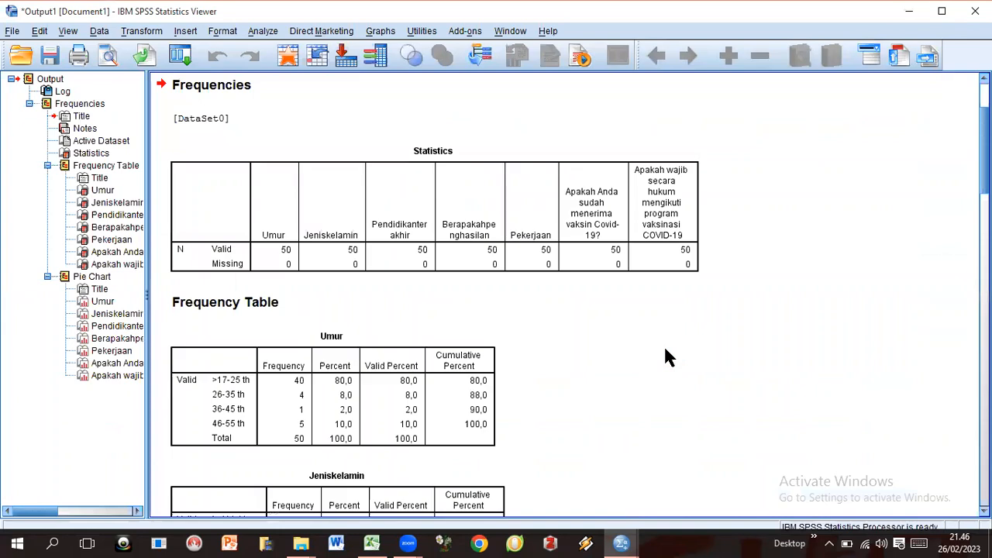
Step: Examine the Statistics table, the frequency tables of all variables and the Umur pie chart in the output
{"action": "left_click", "coordinate": [581, 227]}
{"action": "left_click", "coordinate": [757, 160]}
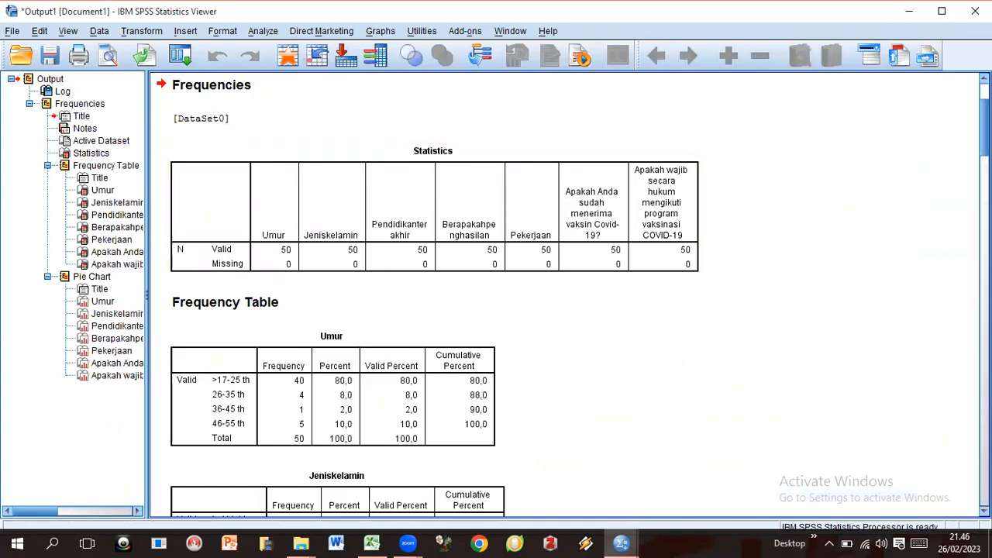
{"action": "scroll", "coordinate": [566, 294], "scroll_direction": "down", "scroll_amount": 4}
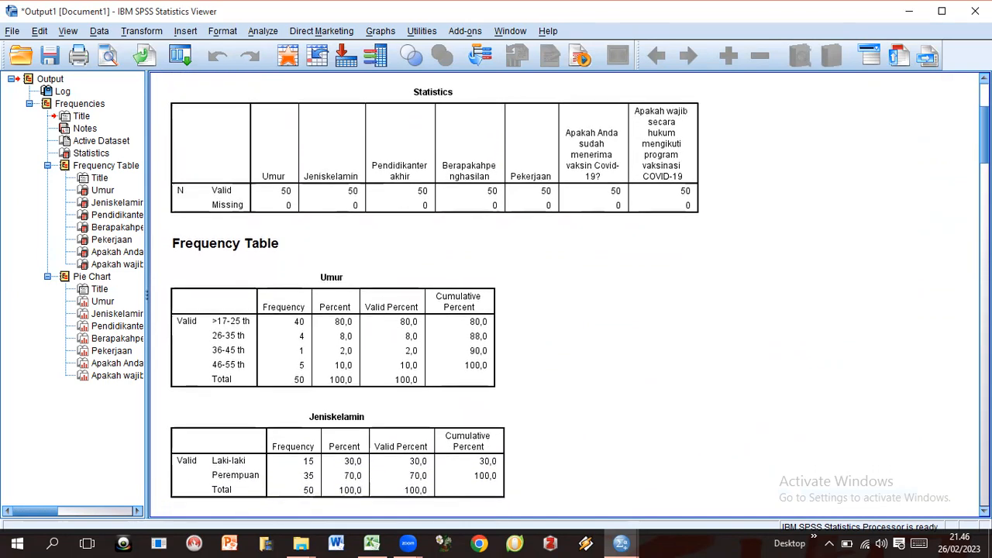
{"action": "scroll", "coordinate": [566, 295], "scroll_direction": "down", "scroll_amount": 1}
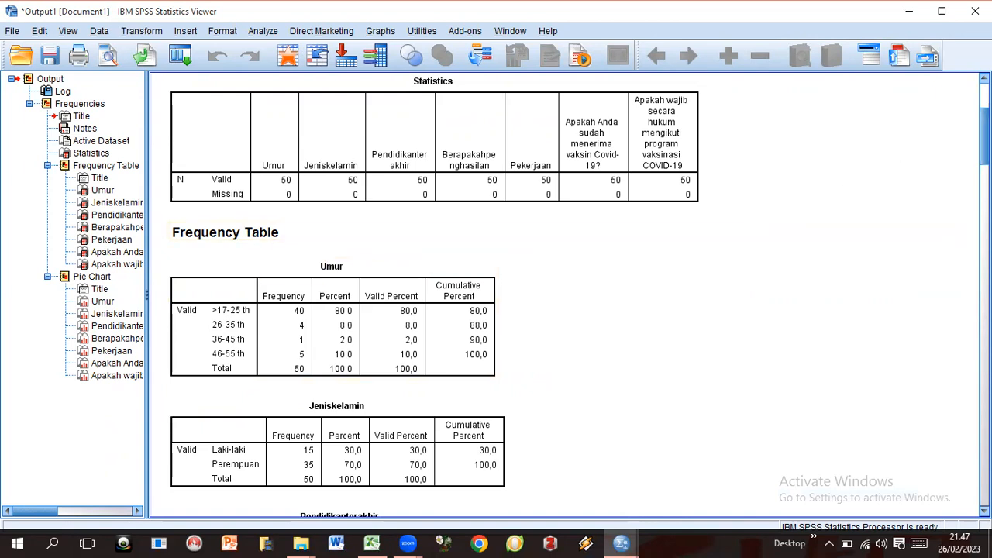
{"action": "scroll", "coordinate": [574, 295], "scroll_direction": "down", "scroll_amount": 12}
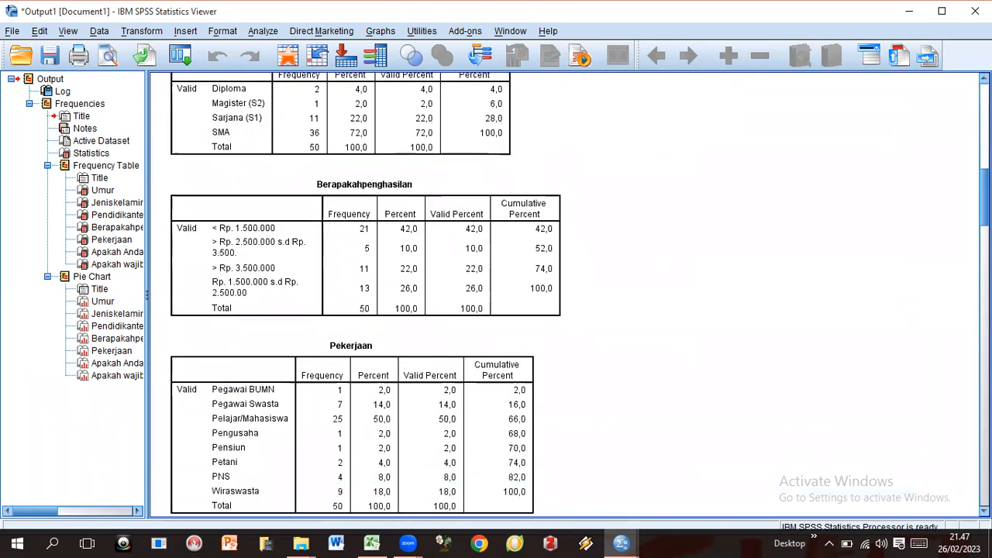
{"action": "scroll", "coordinate": [573, 294], "scroll_direction": "down", "scroll_amount": 10}
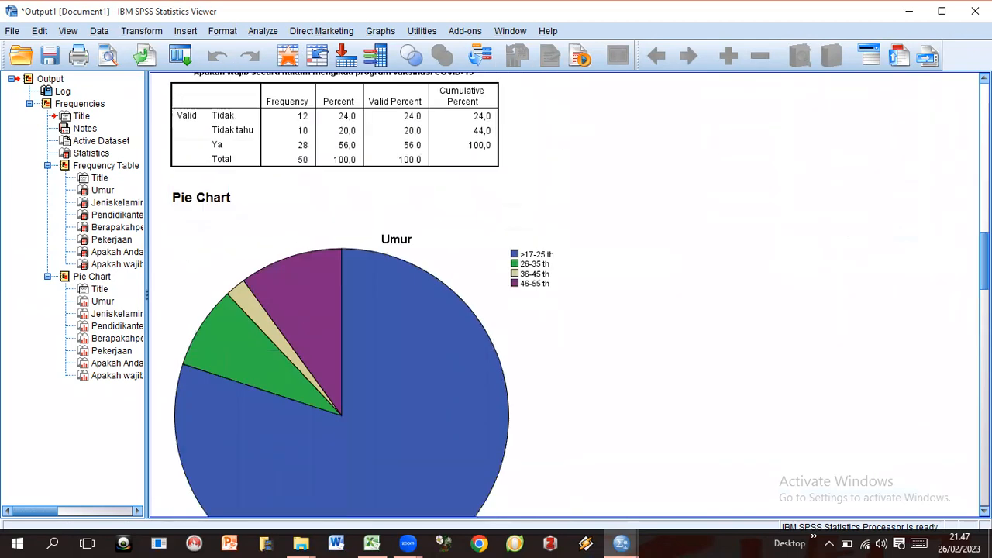
{"action": "scroll", "coordinate": [573, 295], "scroll_direction": "down", "scroll_amount": 3}
{"action": "left_click", "coordinate": [210, 128]}
{"action": "left_click", "coordinate": [328, 219]}
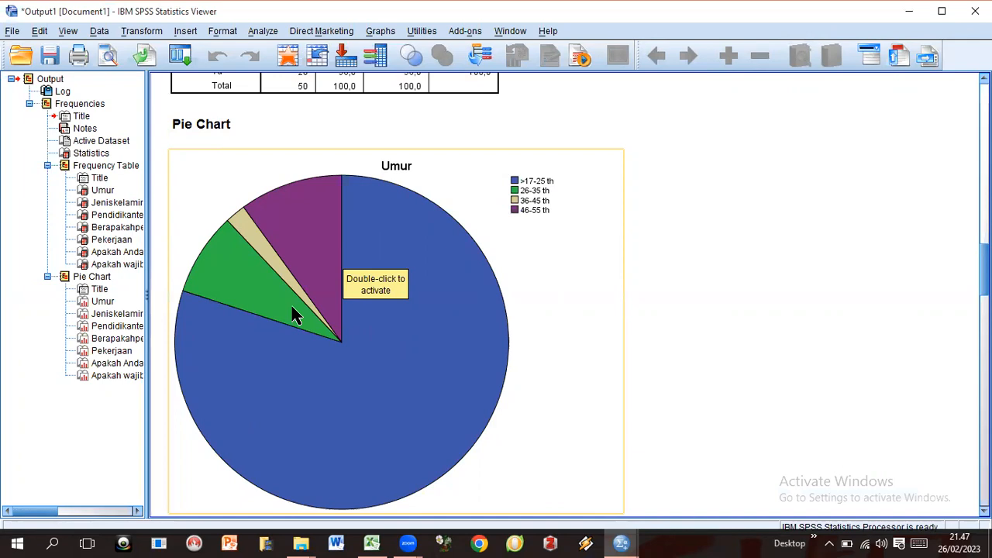
Step: Open the Umur pie chart for editing, show percent data labels on its slices and close the Chart Editor
{"action": "left_click", "coordinate": [360, 423]}
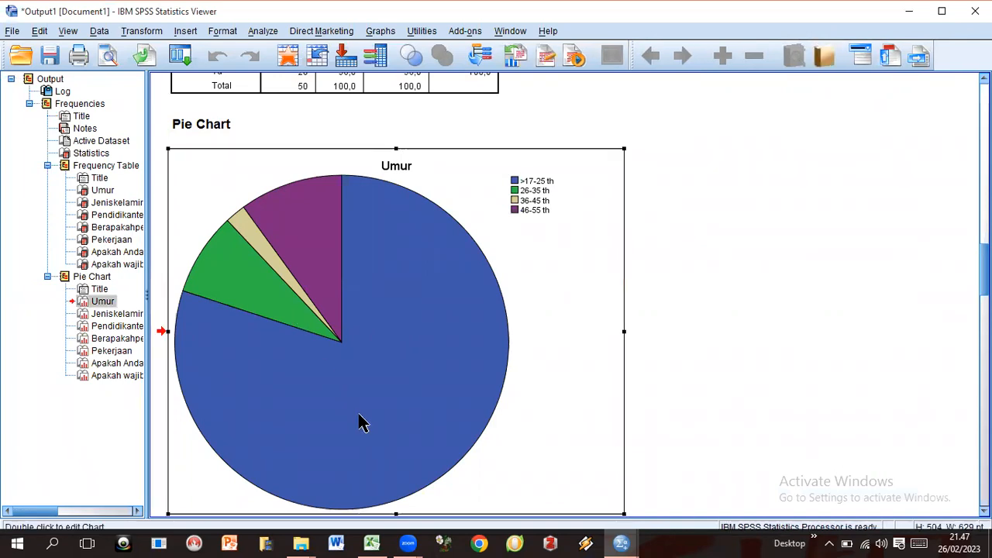
{"action": "double_click", "coordinate": [352, 354]}
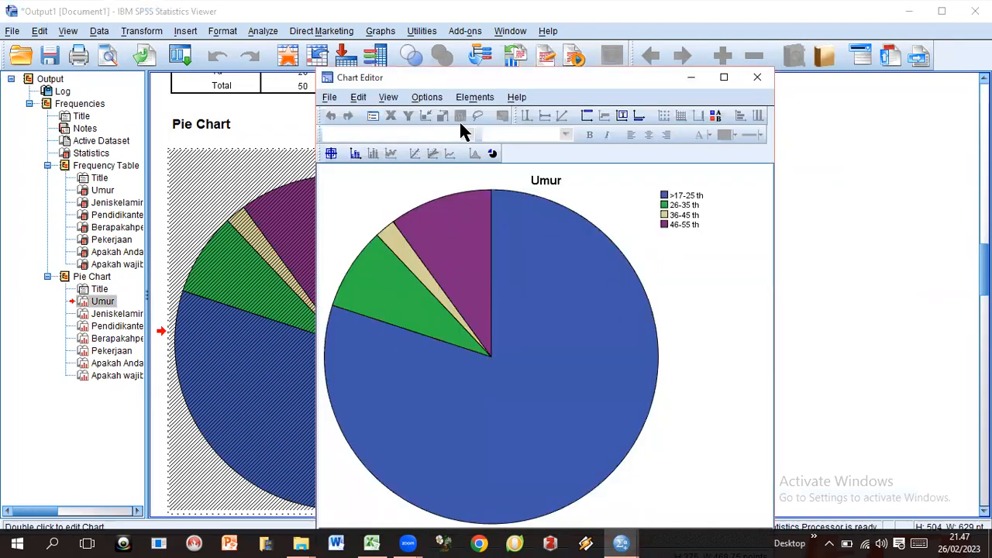
{"action": "left_click", "coordinate": [472, 99]}
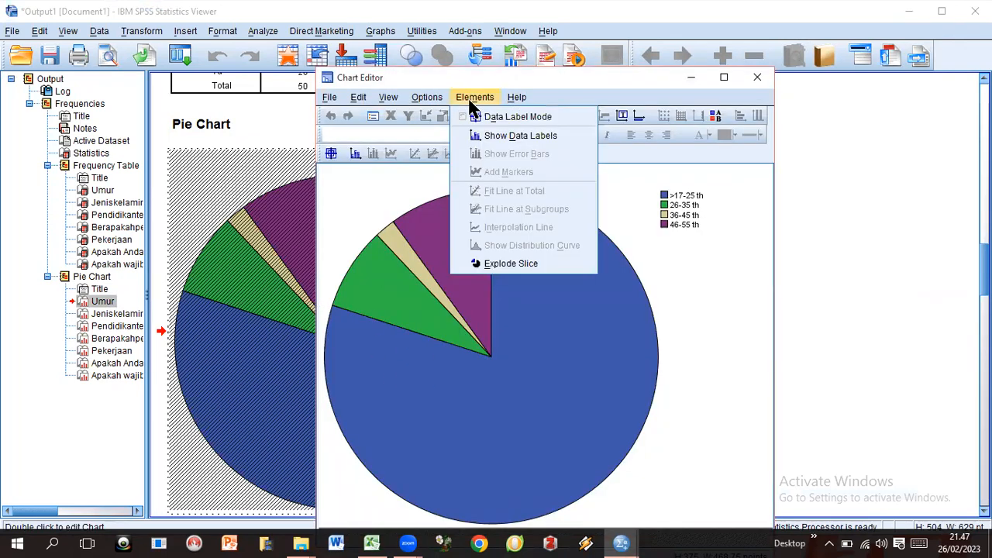
{"action": "left_click", "coordinate": [489, 136]}
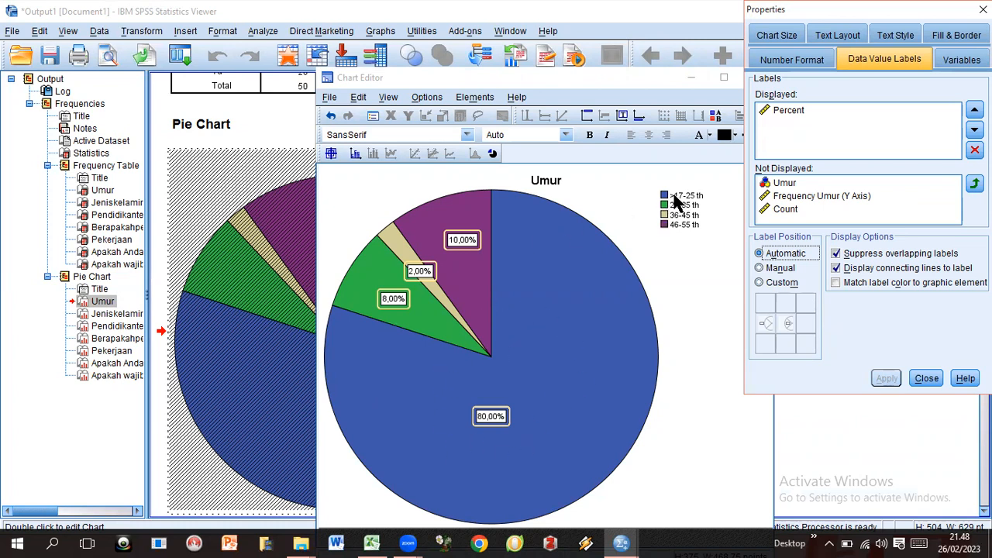
{"action": "left_click", "coordinate": [925, 379]}
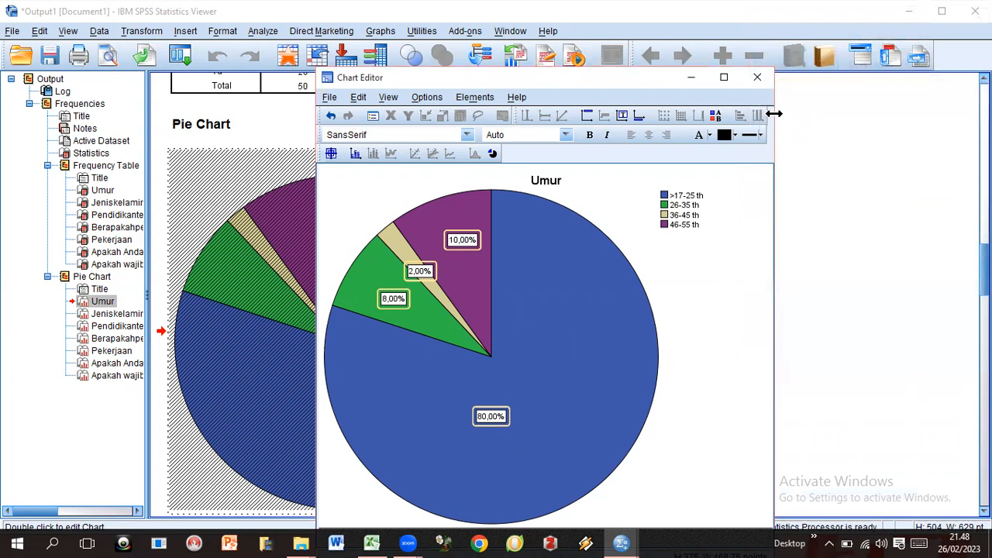
{"action": "left_click", "coordinate": [756, 78]}
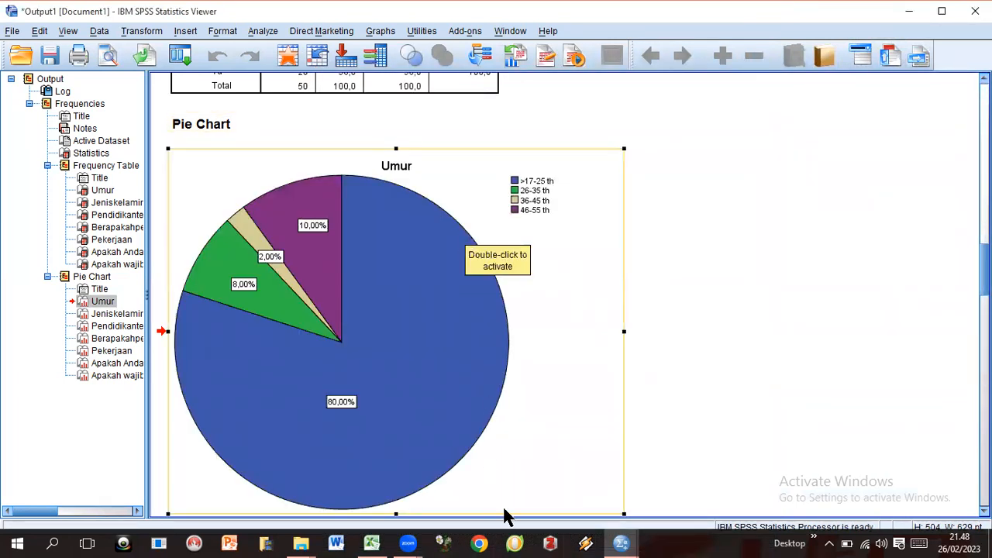
Step: Launch a new IBM SPSS Statistics 21 session with an empty dataset
{"action": "left_click", "coordinate": [620, 545]}
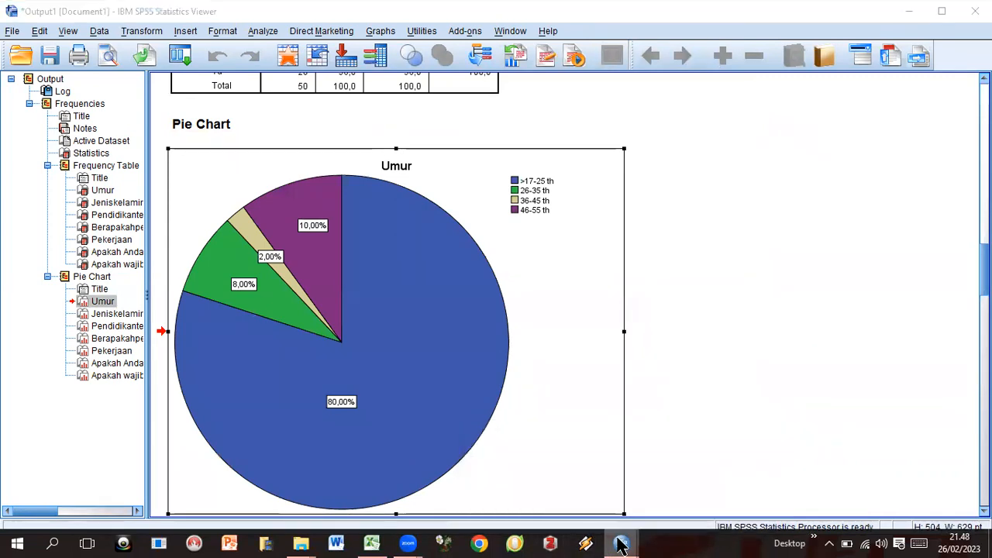
{"action": "right_click", "coordinate": [621, 545]}
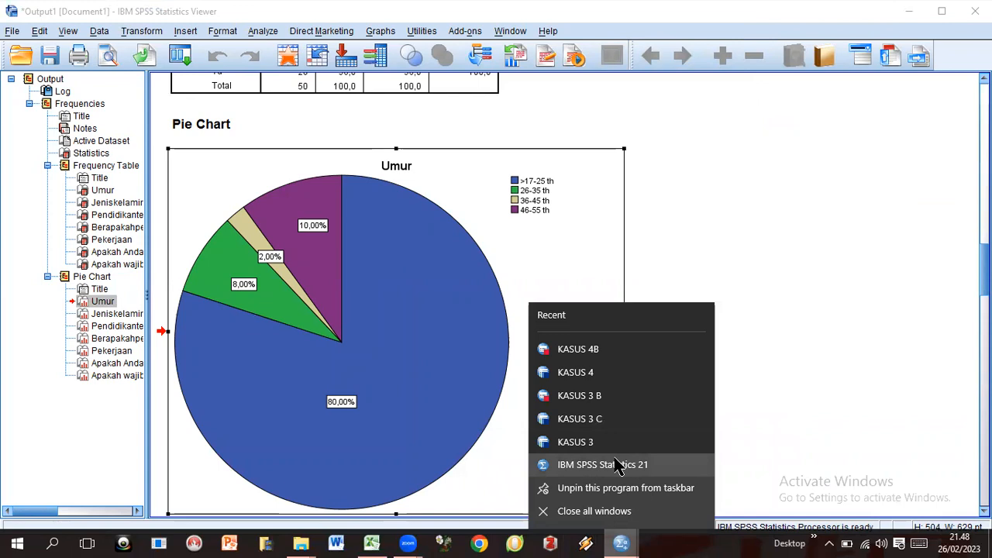
{"action": "left_click", "coordinate": [618, 465]}
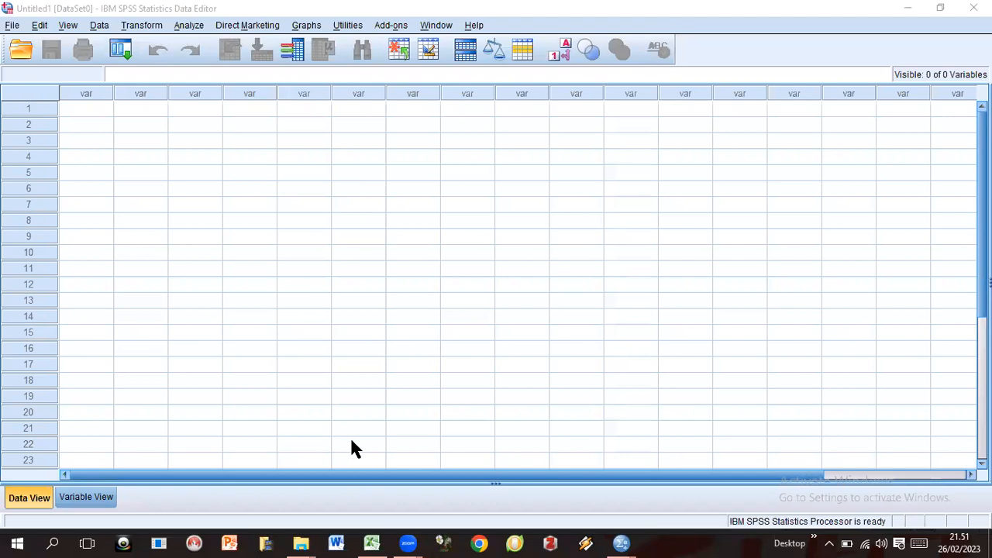
Step: Switch to Excel and open the KASUS 3 sheet at its first rows
{"action": "left_click", "coordinate": [374, 540]}
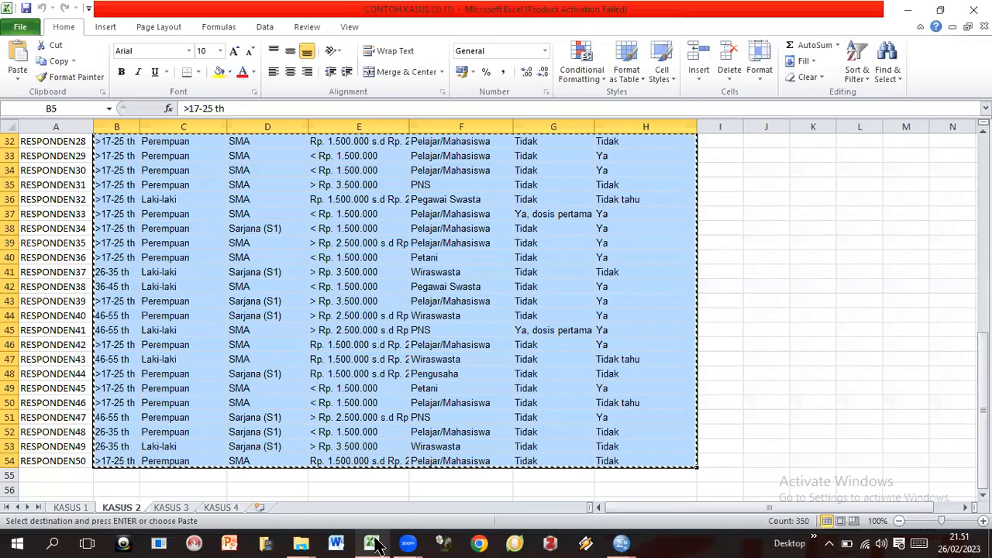
{"action": "left_click", "coordinate": [172, 508]}
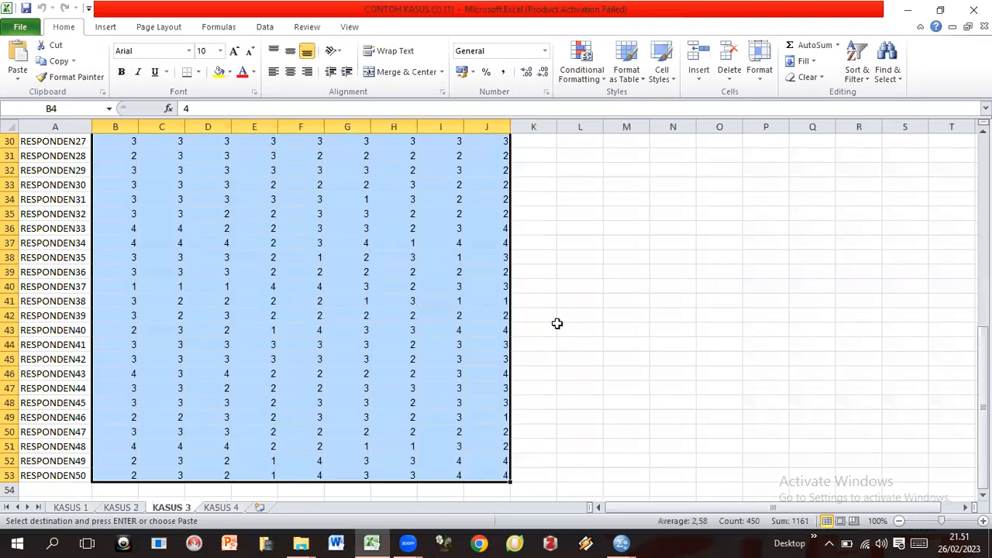
{"action": "key", "text": "Up"}
{"action": "key", "text": "Up"}
{"action": "key", "text": "Up"}
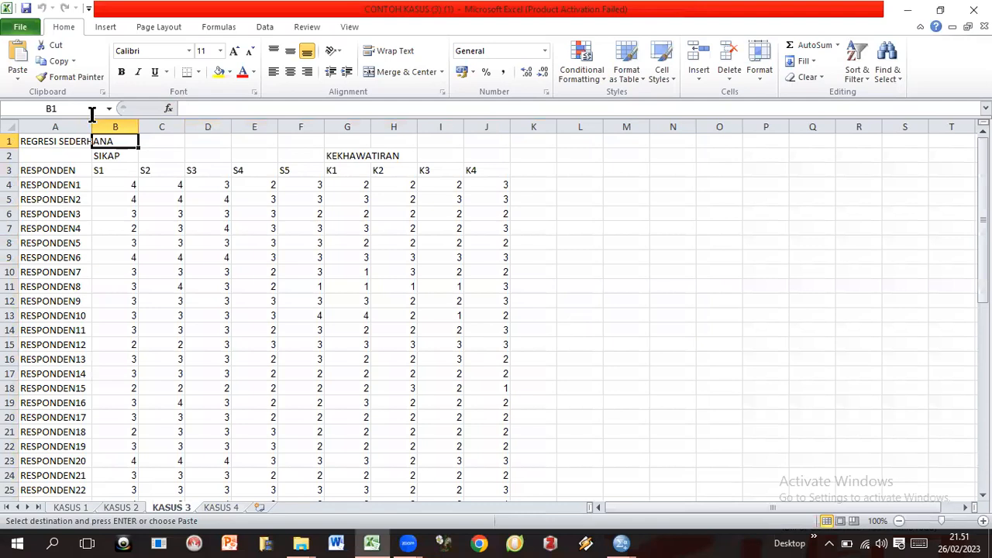
Step: Examine the KASUS 3 title, the SIKAP and KEKHAWATIRAN headings, and the respondents' scores under the S and K items
{"action": "left_click", "coordinate": [47, 142]}
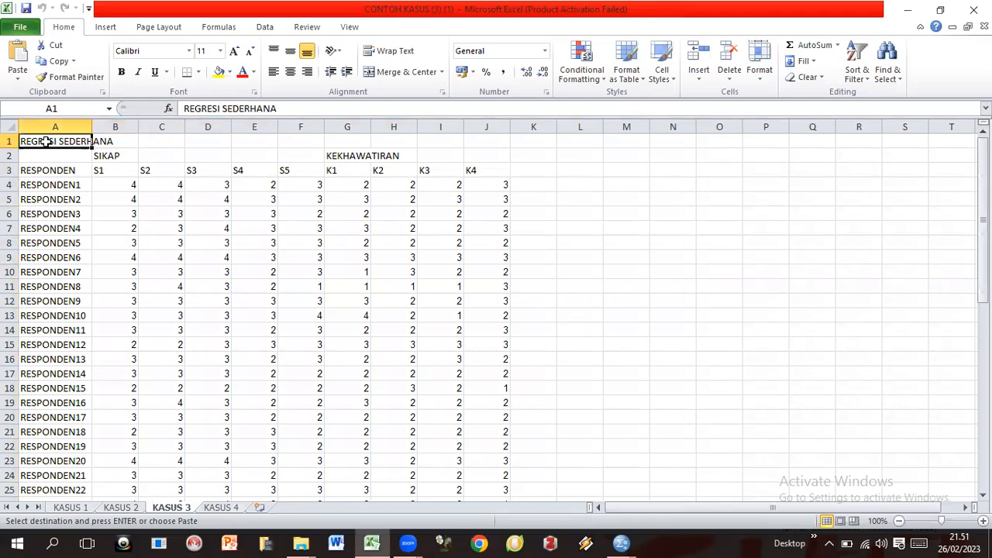
{"action": "left_click", "coordinate": [120, 157]}
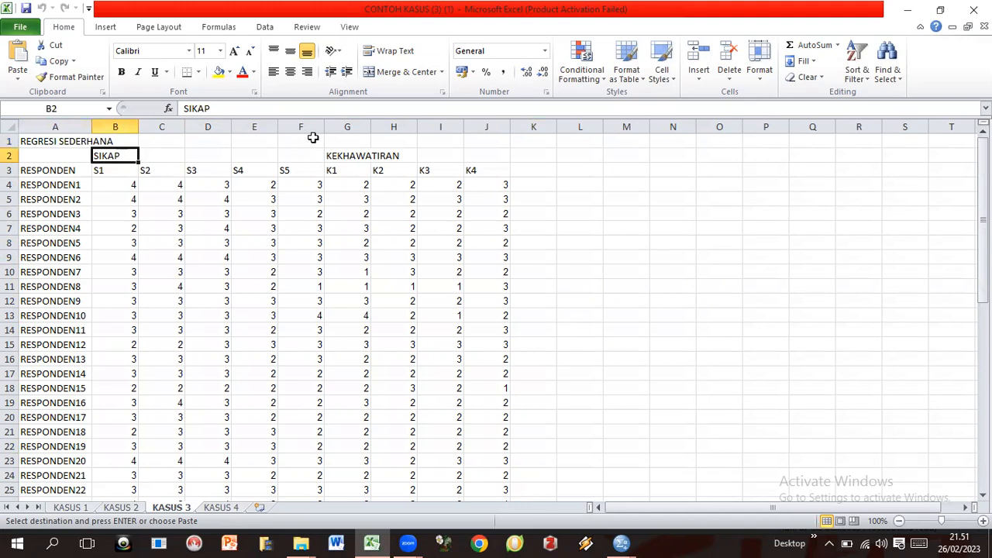
{"action": "left_click", "coordinate": [356, 156]}
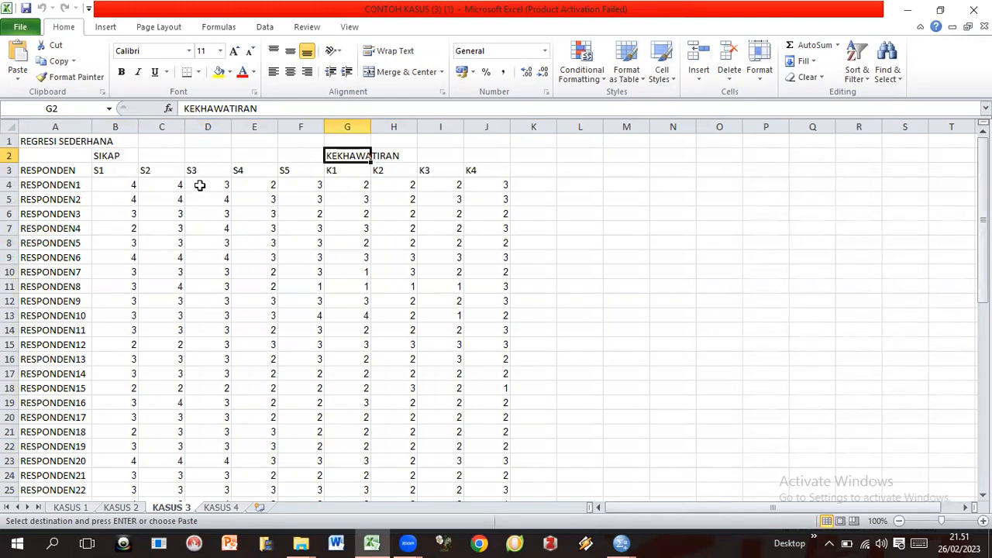
{"action": "left_click", "coordinate": [146, 186]}
{"action": "left_click", "coordinate": [203, 189]}
{"action": "left_click", "coordinate": [263, 195]}
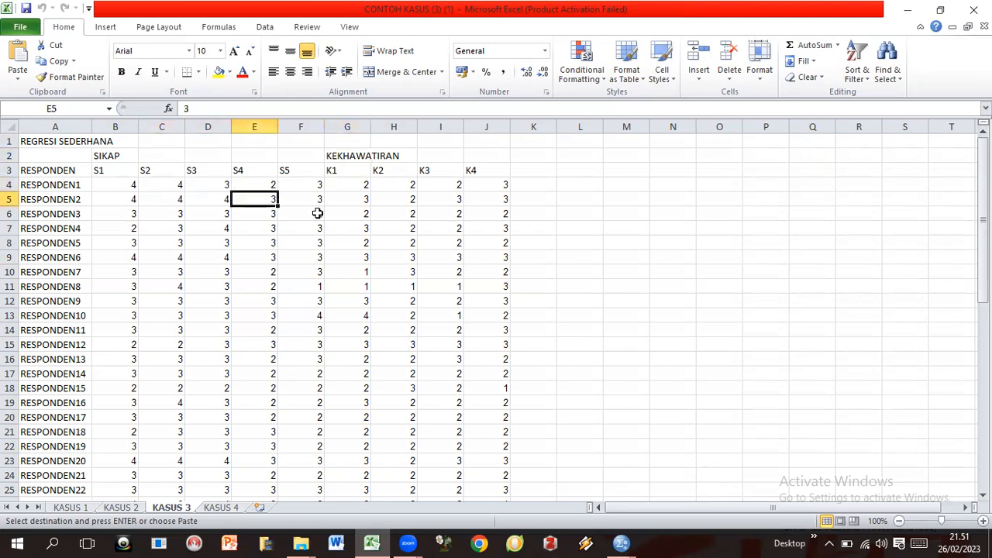
{"action": "left_click", "coordinate": [367, 275]}
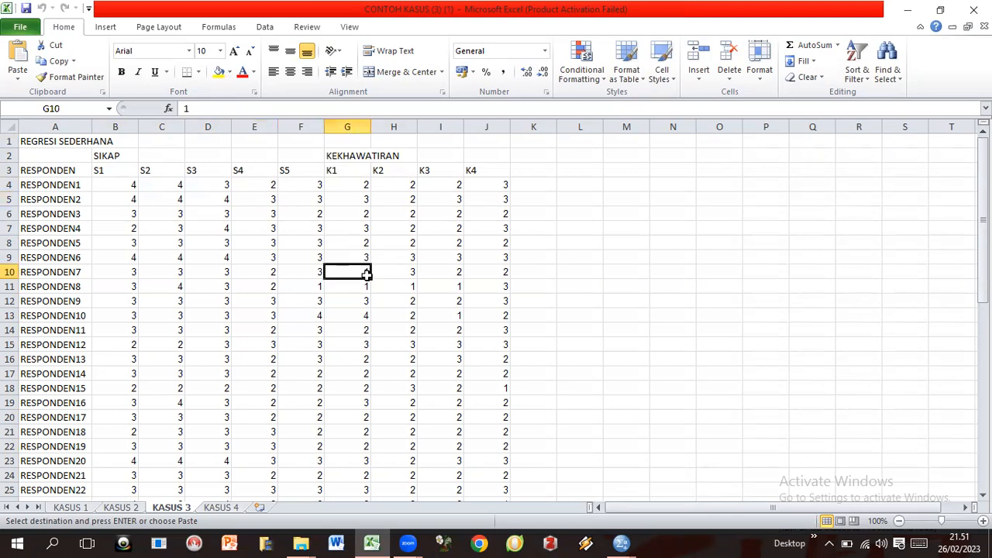
{"action": "left_click", "coordinate": [263, 187]}
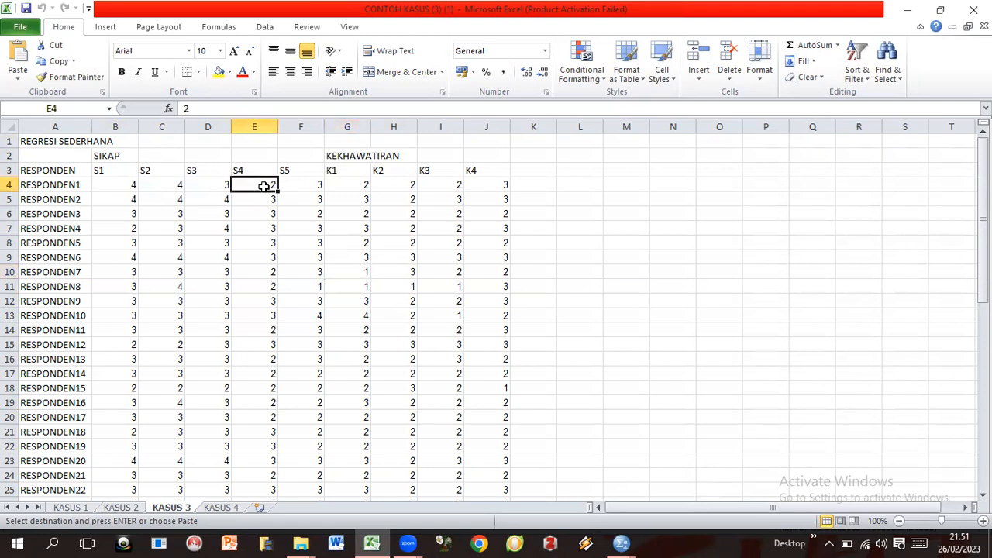
{"action": "left_click", "coordinate": [225, 184]}
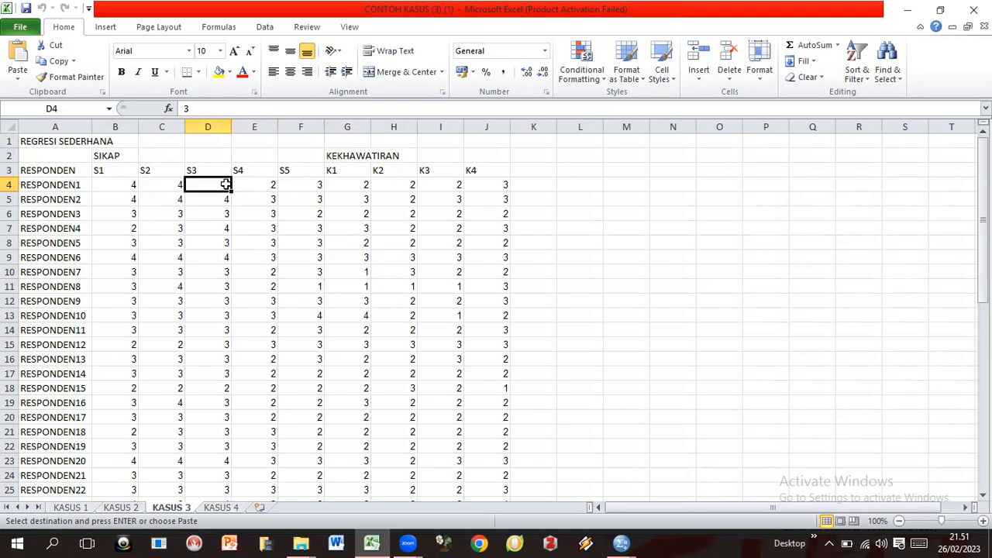
{"action": "left_click", "coordinate": [160, 187]}
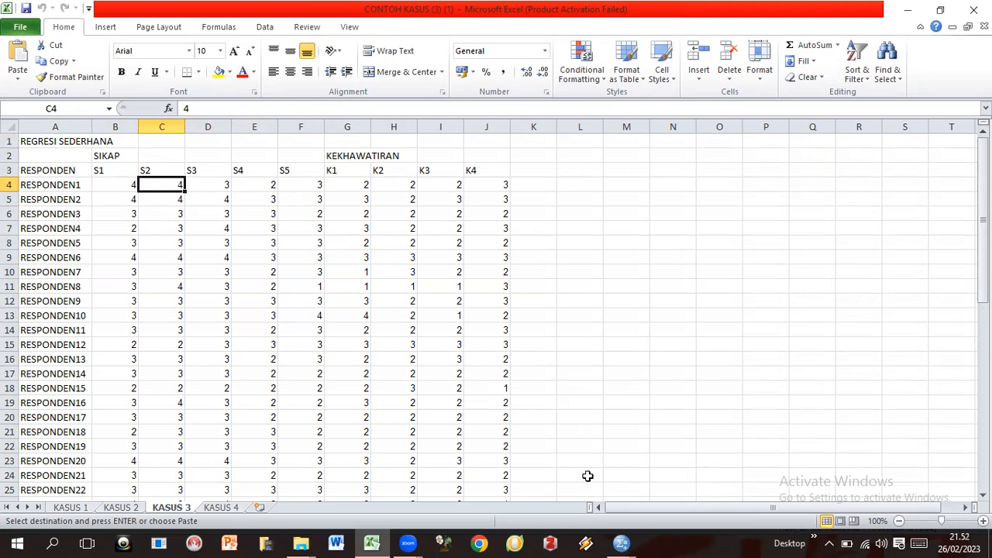
Step: Switch to the empty SPSS dataset, show its Variable View and select the first variable's Name cell
{"action": "mouse_move", "coordinate": [623, 546]}
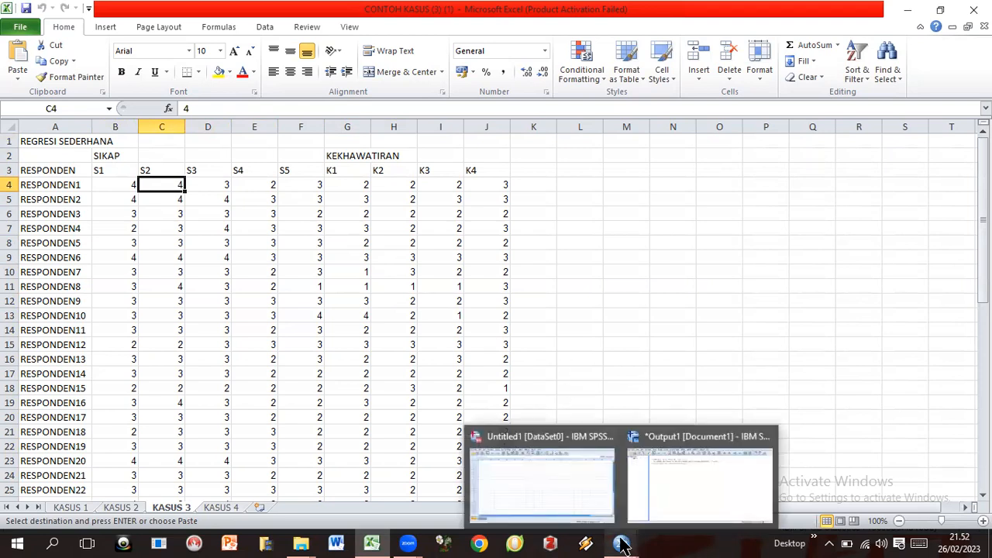
{"action": "left_click", "coordinate": [562, 475]}
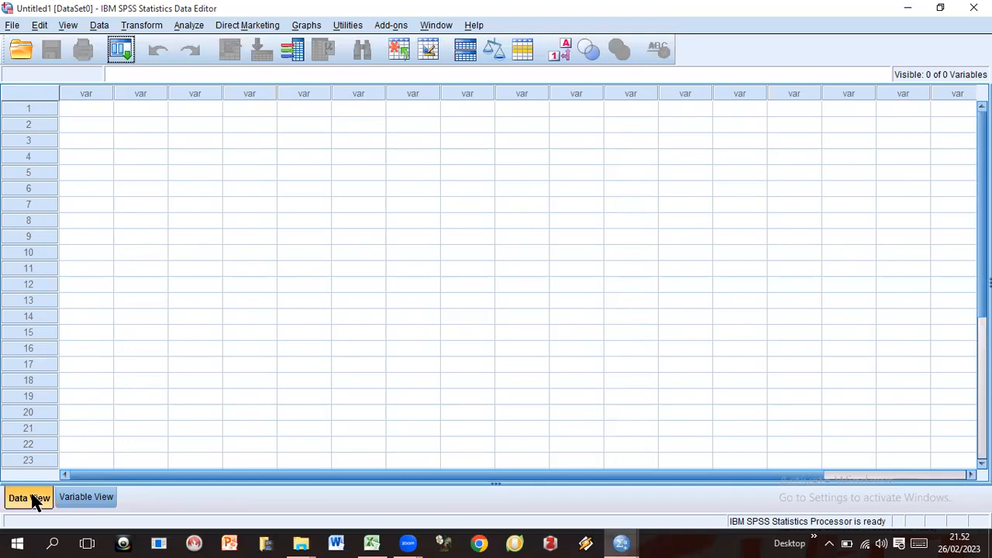
{"action": "left_click", "coordinate": [90, 500]}
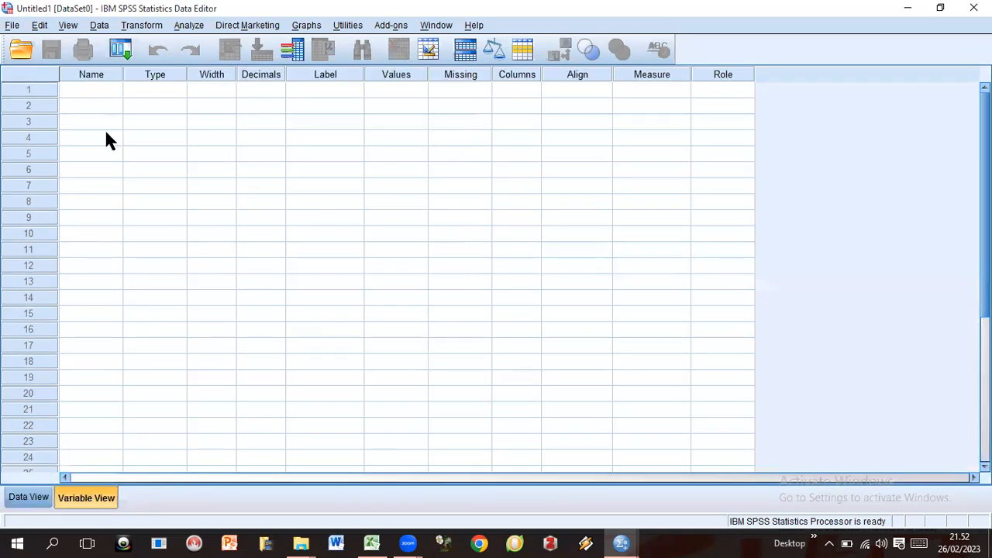
{"action": "left_click", "coordinate": [102, 94]}
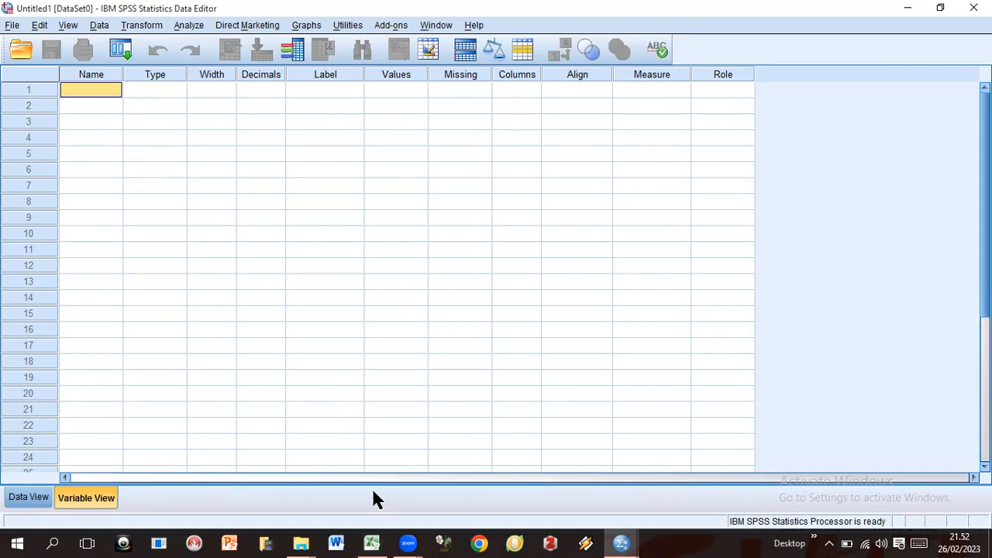
Step: Switch to Excel and examine the S1 to S5 headings under SIKAP and the K items under KEKHAWATIRAN
{"action": "left_click", "coordinate": [374, 542]}
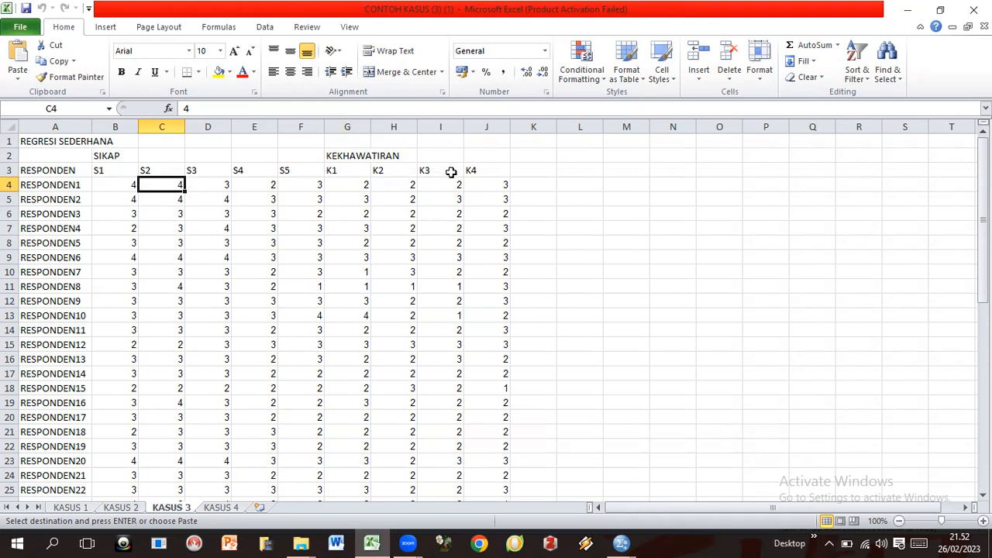
{"action": "left_click", "coordinate": [108, 170]}
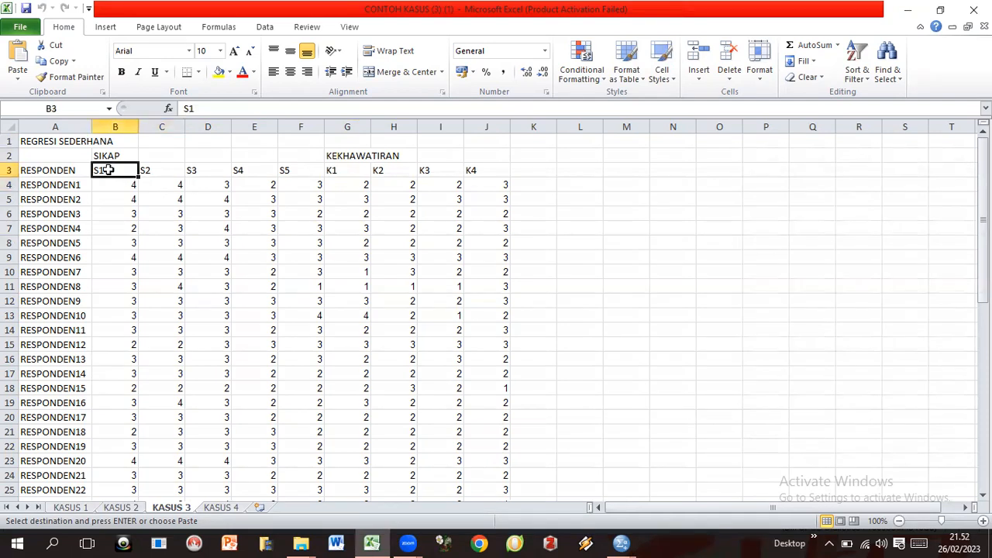
{"action": "left_click", "coordinate": [144, 170]}
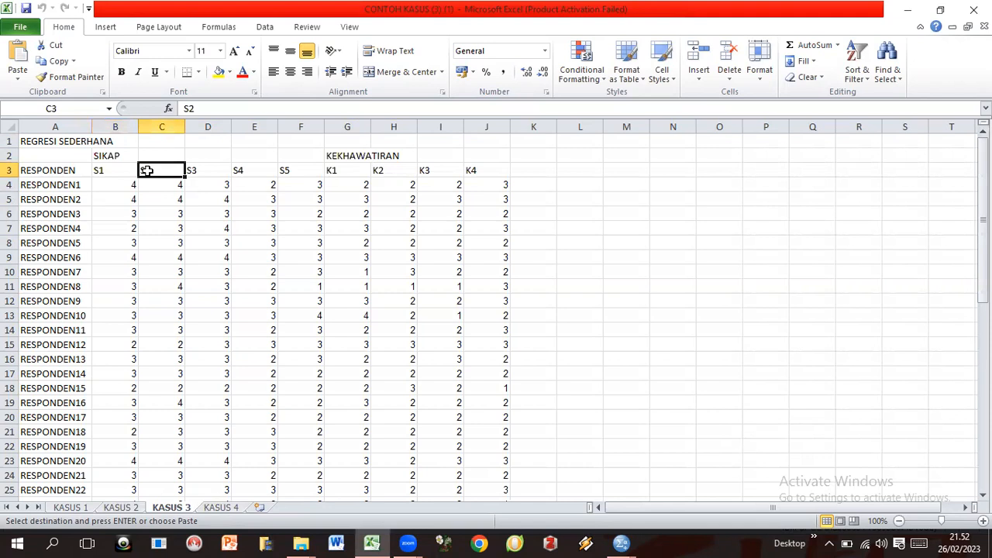
{"action": "left_click", "coordinate": [216, 169]}
{"action": "left_click", "coordinate": [242, 169]}
{"action": "left_click", "coordinate": [293, 172]}
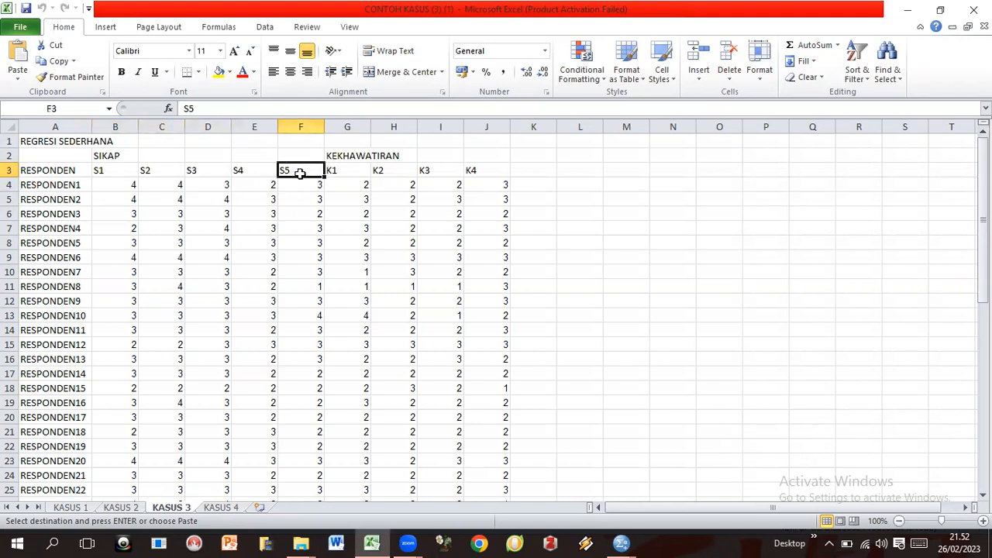
{"action": "left_click", "coordinate": [348, 181]}
{"action": "left_click", "coordinate": [481, 159]}
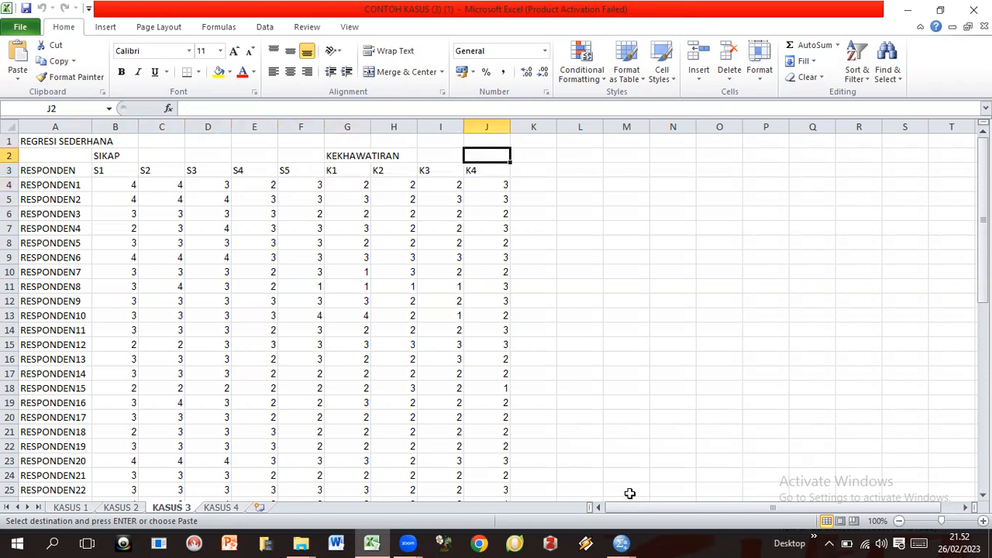
Step: Switch to the empty SPSS dataset and name the first five variables S1, S2, S3, S4 and S5
{"action": "left_click", "coordinate": [622, 544]}
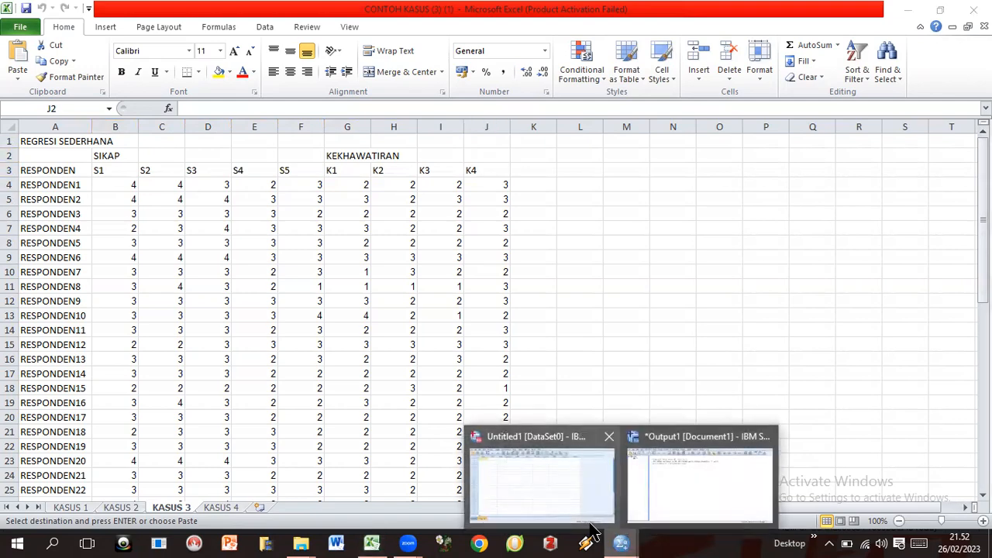
{"action": "left_click", "coordinate": [558, 480]}
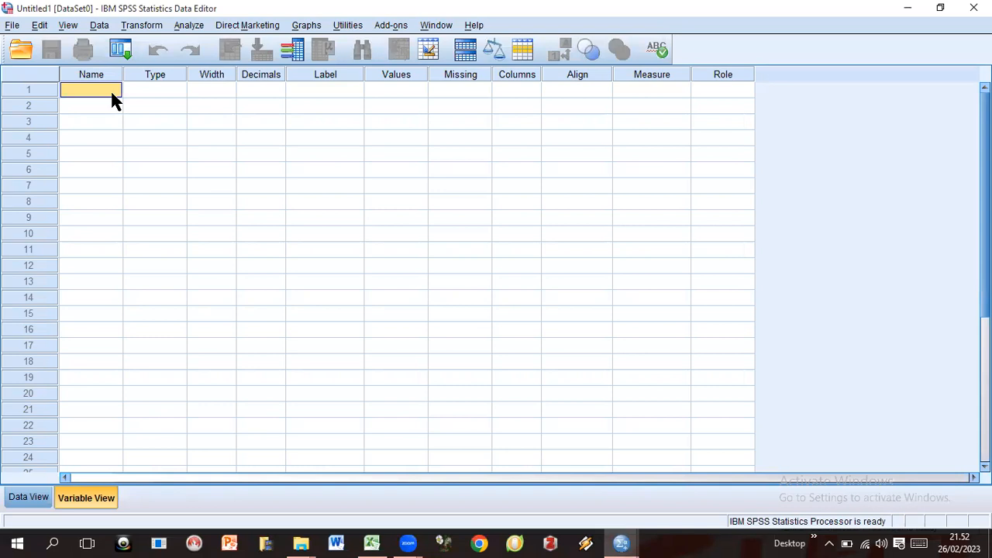
{"action": "type", "text": "S1"}
{"action": "key", "text": "Return"}
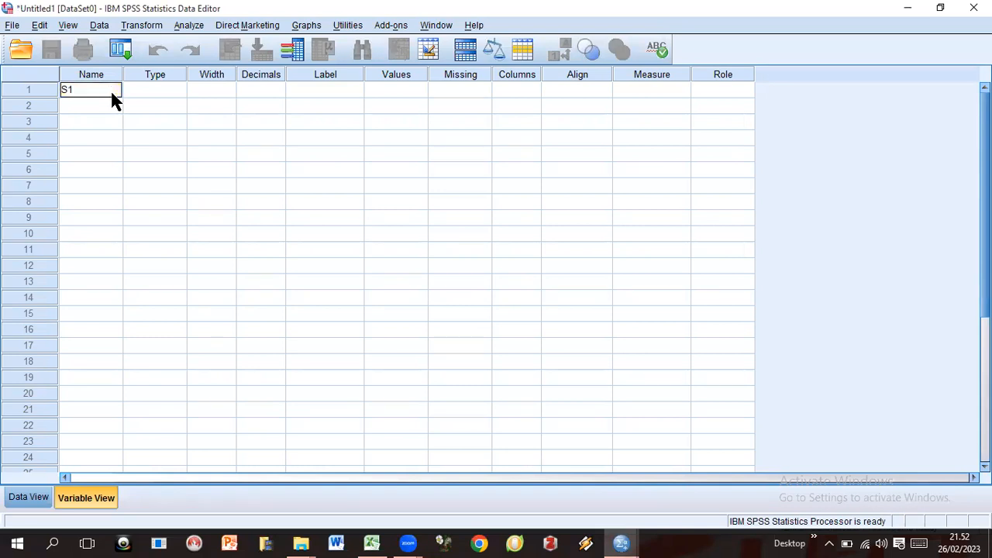
{"action": "type", "text": "S2"}
{"action": "key", "text": "Return"}
{"action": "type", "text": "S3"}
{"action": "key", "text": "Return"}
{"action": "type", "text": "S4"}
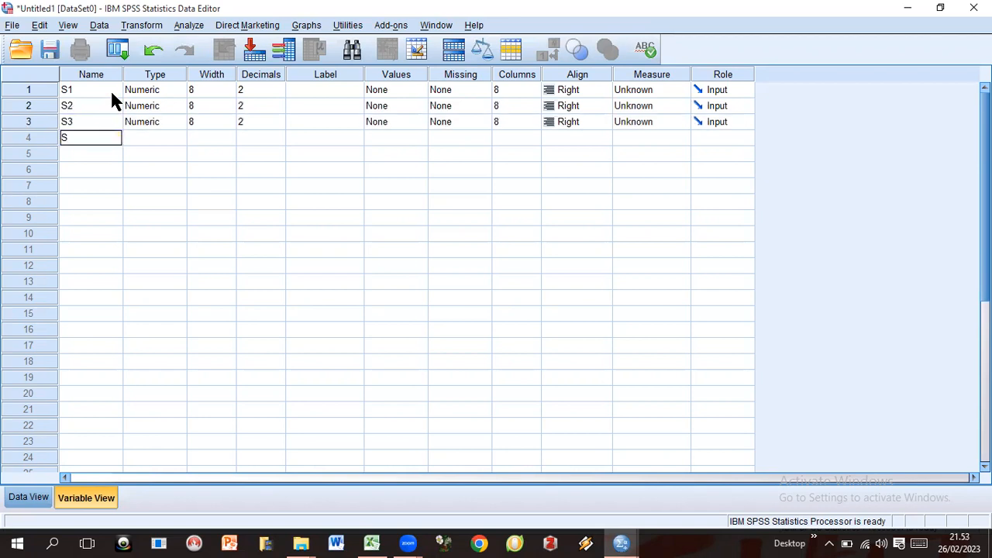
{"action": "key", "text": "Return"}
{"action": "type", "text": "S5"}
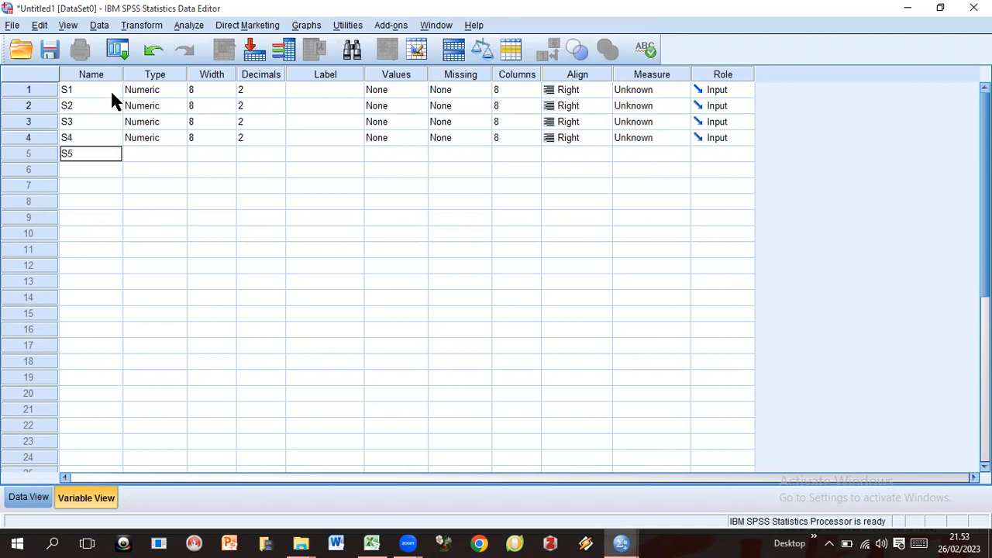
{"action": "key", "text": "Return"}
Step: Name the four variables below S5 as K1, K2, K3 and K4
{"action": "type", "text": "K1"}
{"action": "key", "text": "Return"}
{"action": "type", "text": "K2"}
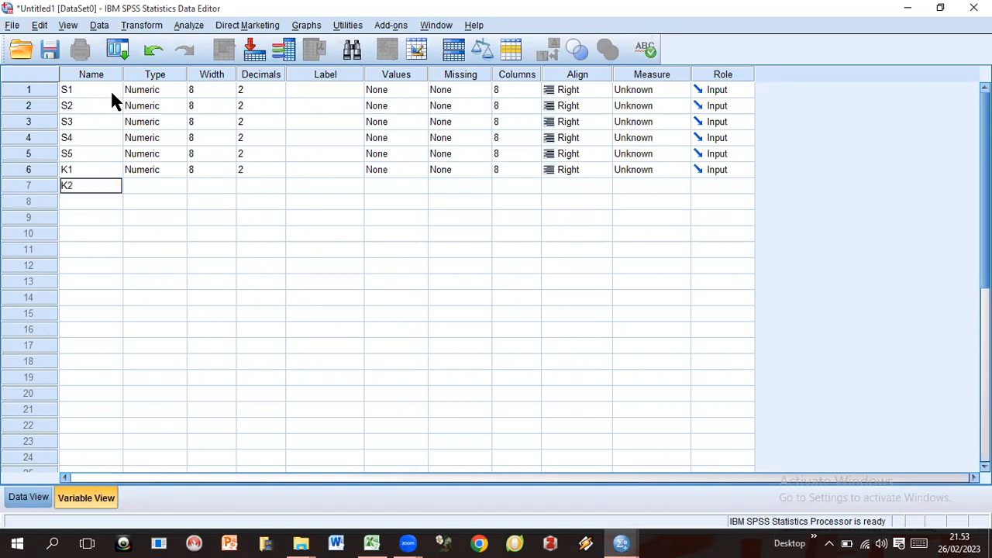
{"action": "key", "text": "Return"}
{"action": "type", "text": "K3"}
{"action": "key", "text": "Return"}
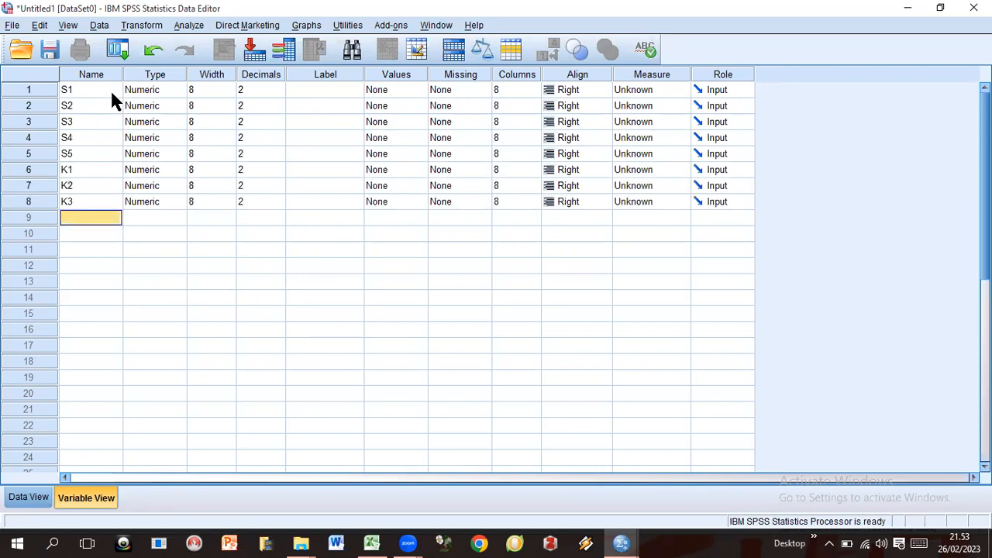
{"action": "type", "text": "K4"}
{"action": "key", "text": "Return"}
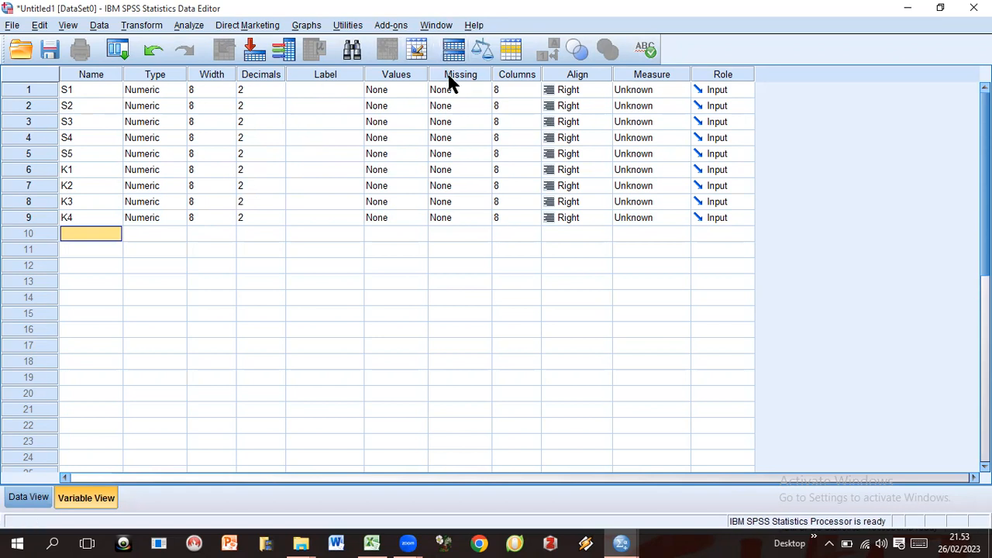
Step: Open the value labels of variable S1 and add value 1 as "Sangat Tidak Setuju"
{"action": "left_click", "coordinate": [388, 74]}
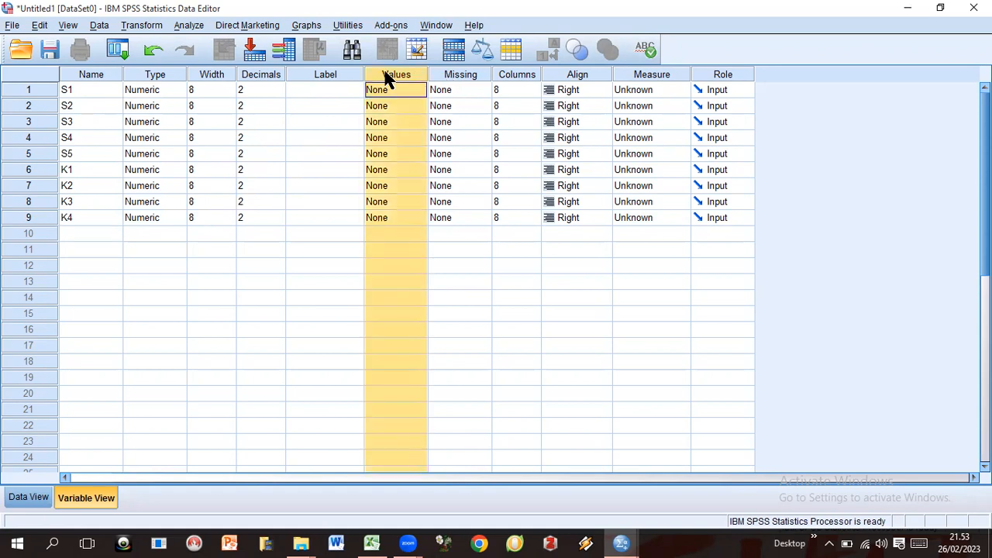
{"action": "left_click", "coordinate": [405, 90]}
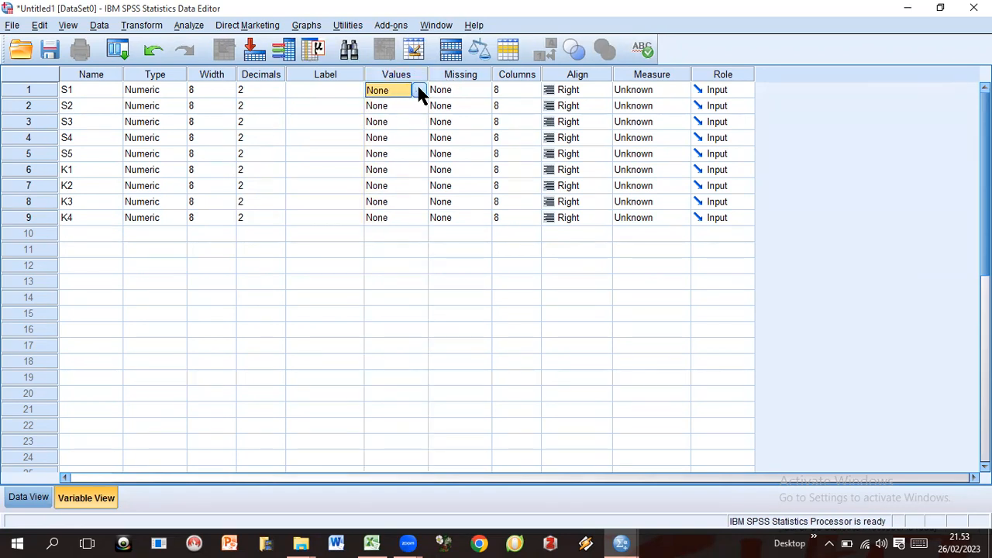
{"action": "left_click", "coordinate": [418, 90]}
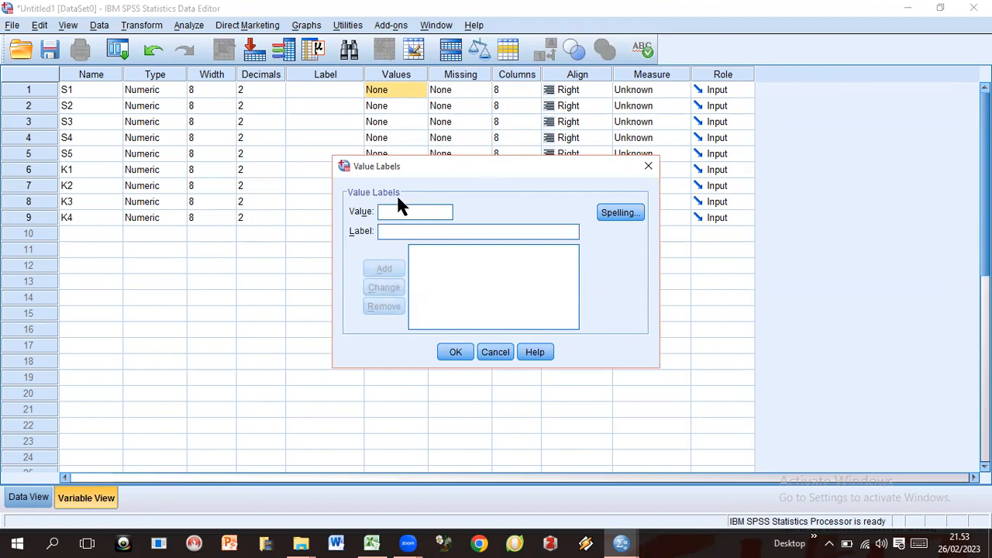
{"action": "type", "text": "1"}
{"action": "left_click", "coordinate": [435, 233]}
{"action": "type", "text": "S"}
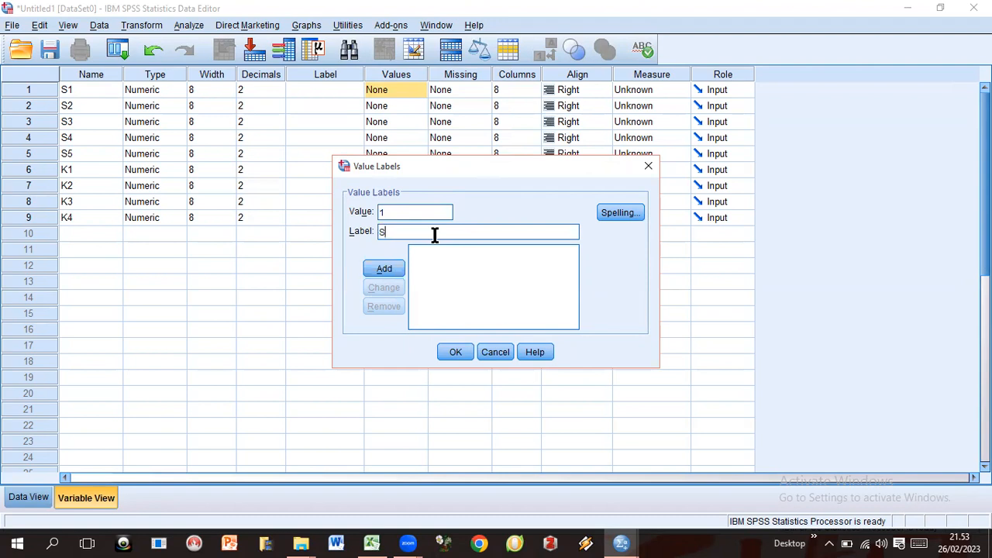
{"action": "type", "text": "angat Tidak Setuju"}
{"action": "left_click", "coordinate": [385, 269]}
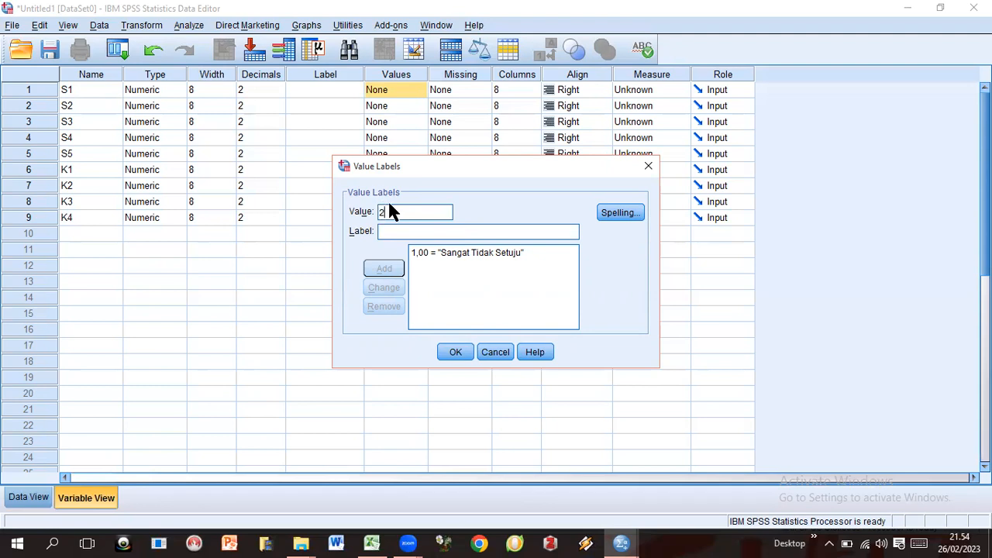
Step: Add the value labels 2 = "Tidak Setuju" and 3 = "Setuju" for S1
{"action": "left_click", "coordinate": [391, 232]}
{"action": "type", "text": "Tidak Setuju"}
{"action": "left_click", "coordinate": [385, 271]}
{"action": "left_click", "coordinate": [385, 271]}
{"action": "type", "text": "3"}
{"action": "left_click", "coordinate": [400, 232]}
{"action": "type", "text": "Set"}
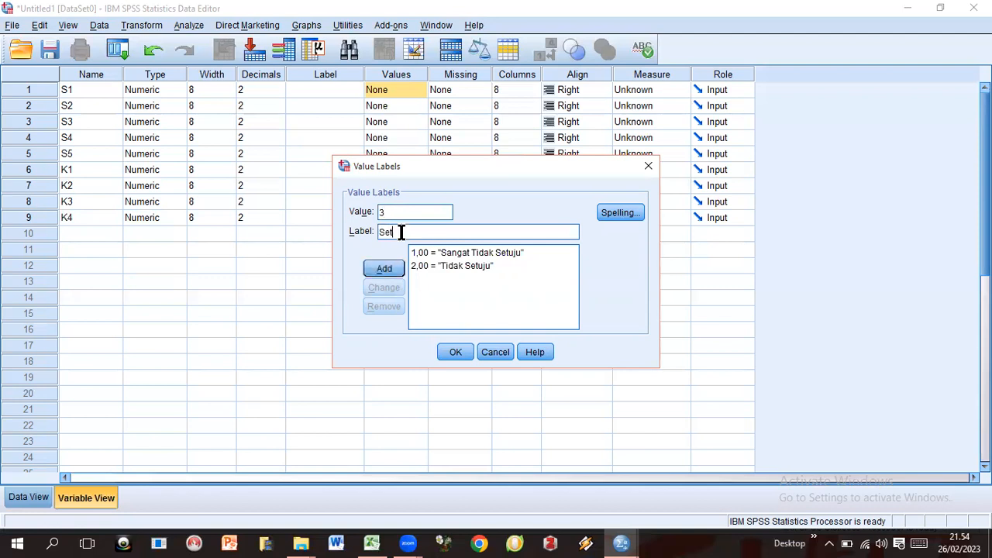
{"action": "type", "text": "uju"}
{"action": "left_click", "coordinate": [384, 269]}
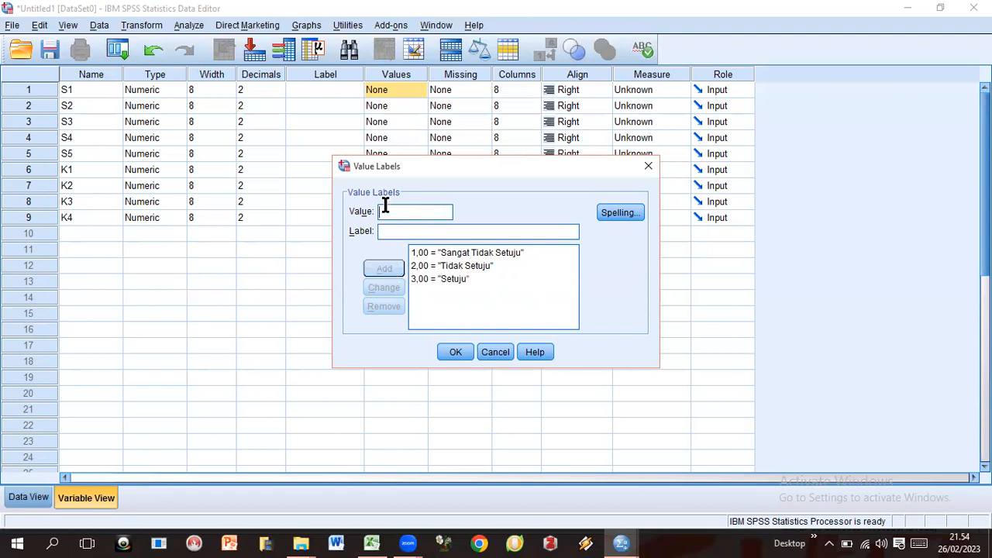
Step: Add the value label 4 = "Sangat Setuju" for S1 and apply the value labels
{"action": "type", "text": "4"}
{"action": "left_click", "coordinate": [393, 232]}
{"action": "type", "text": "Sangat T"}
{"action": "key", "text": "BackSpace"}
{"action": "type", "text": "Setuju"}
{"action": "left_click", "coordinate": [388, 267]}
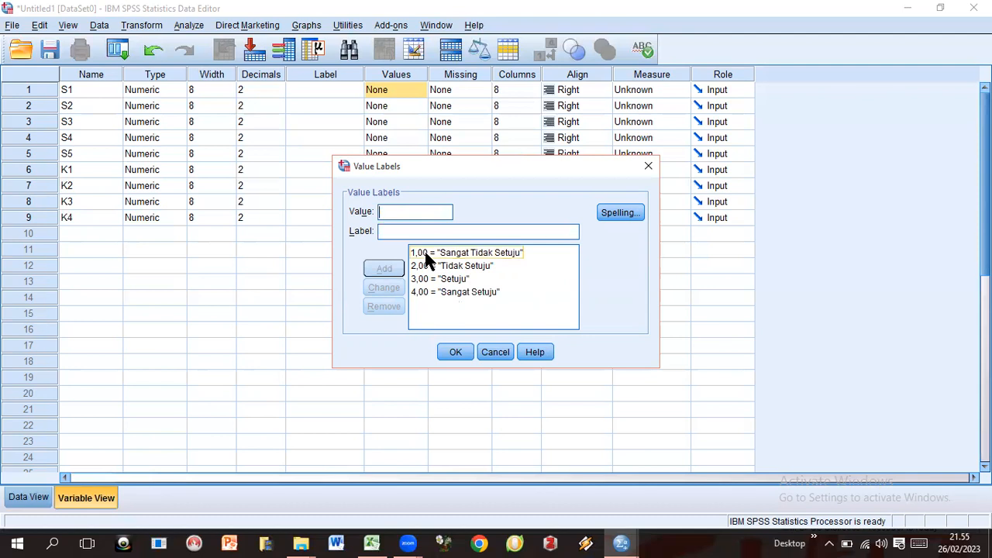
{"action": "left_click", "coordinate": [454, 353]}
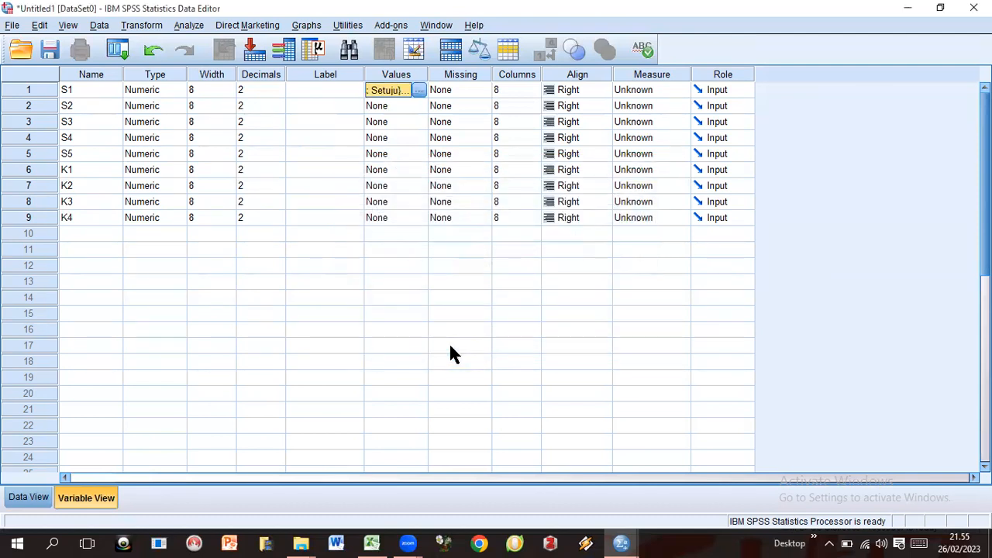
Step: Copy the value labels of S1 to variables S2, S3, S4 and S5
{"action": "left_click", "coordinate": [388, 108]}
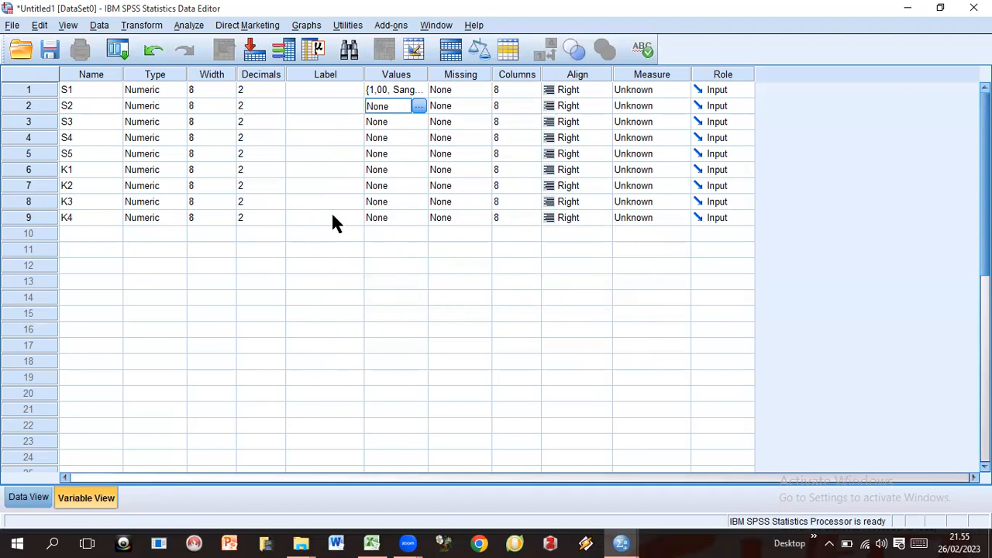
{"action": "key", "text": "ctrl+v"}
{"action": "left_click", "coordinate": [389, 122]}
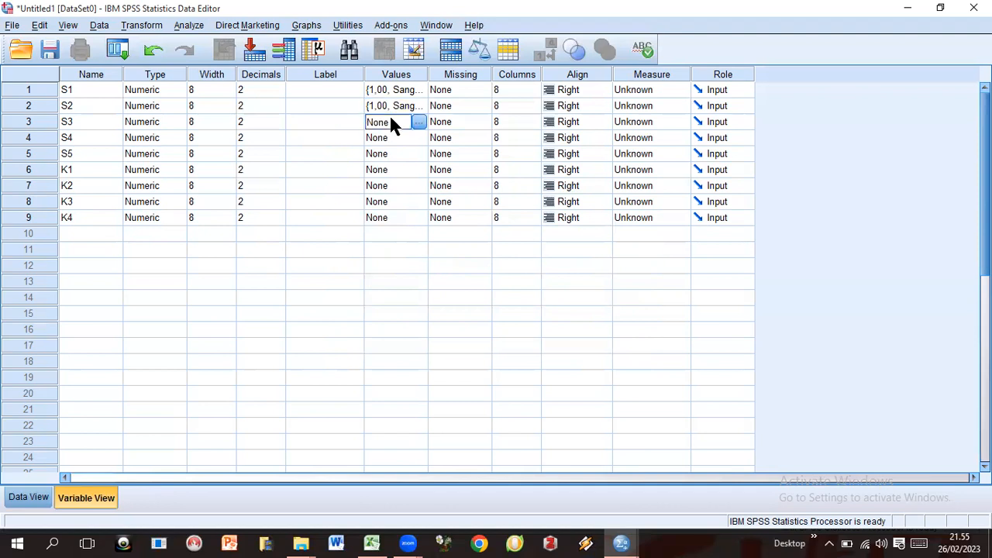
{"action": "key", "text": "ctrl+v"}
{"action": "key", "text": "Down"}
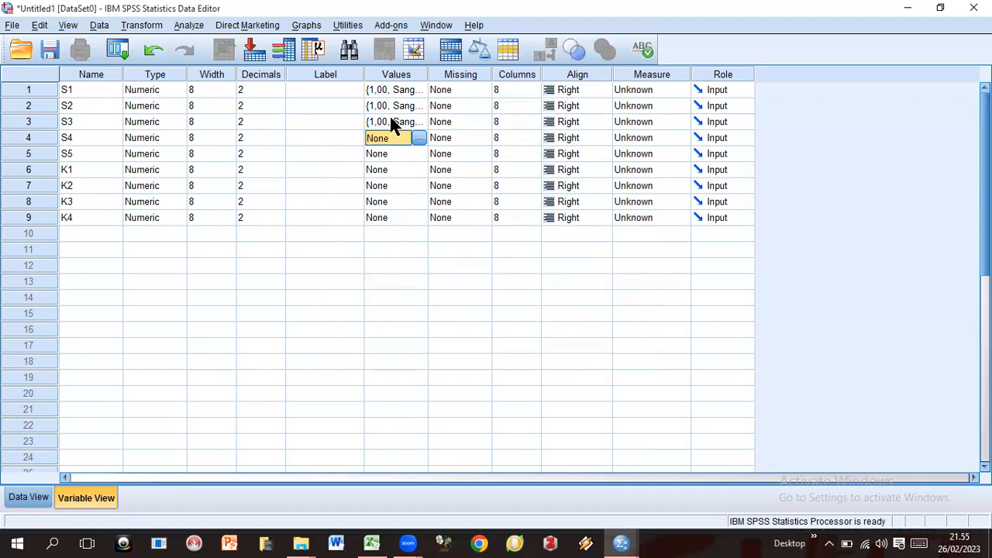
{"action": "left_click", "coordinate": [390, 122]}
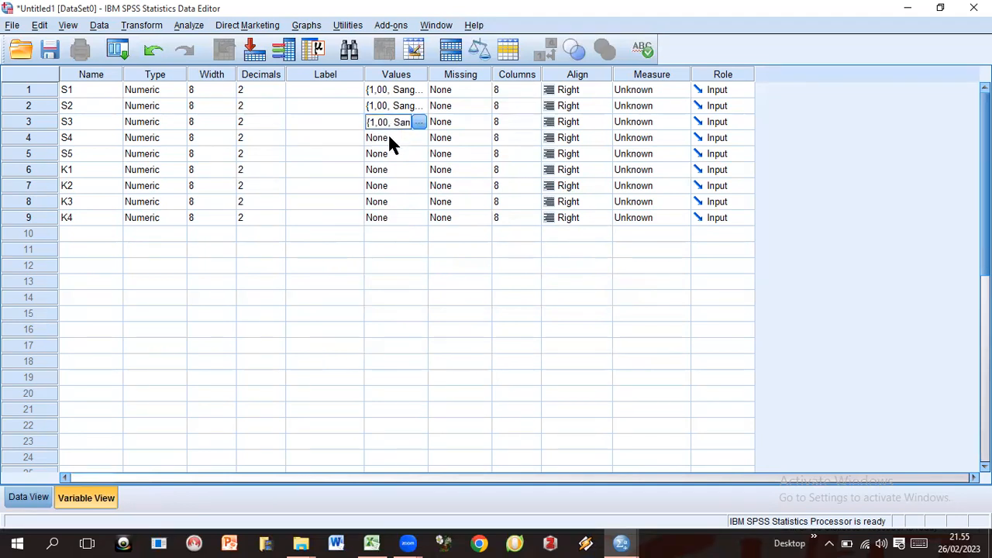
{"action": "left_click", "coordinate": [389, 139]}
{"action": "key", "text": "ctrl+v"}
{"action": "key", "text": "Down"}
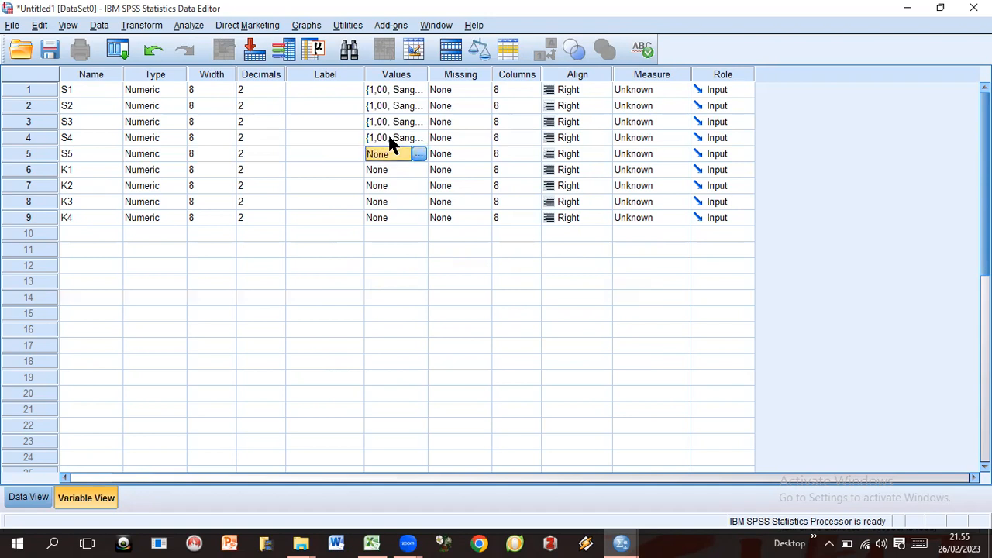
{"action": "key", "text": "ctrl+v"}
{"action": "key", "text": "Down"}
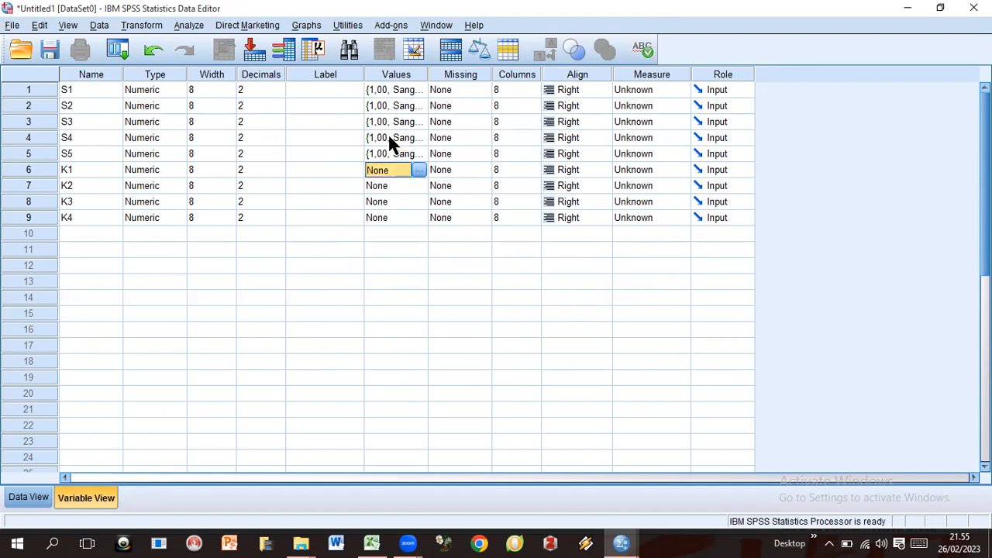
Step: Paste the same value labels onto variables K1, K2, K3 and K4
{"action": "key", "text": "ctrl+v"}
{"action": "key", "text": "Down"}
{"action": "key", "text": "ctrl+v"}
{"action": "key", "text": "Down"}
{"action": "key", "text": "ctrl+v"}
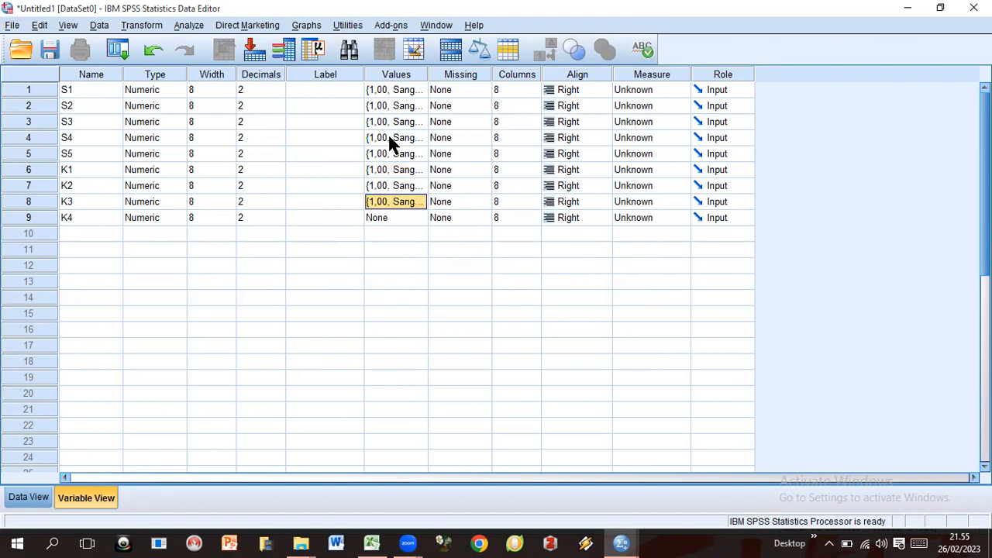
{"action": "key", "text": "Down"}
{"action": "key", "text": "ctrl+v"}
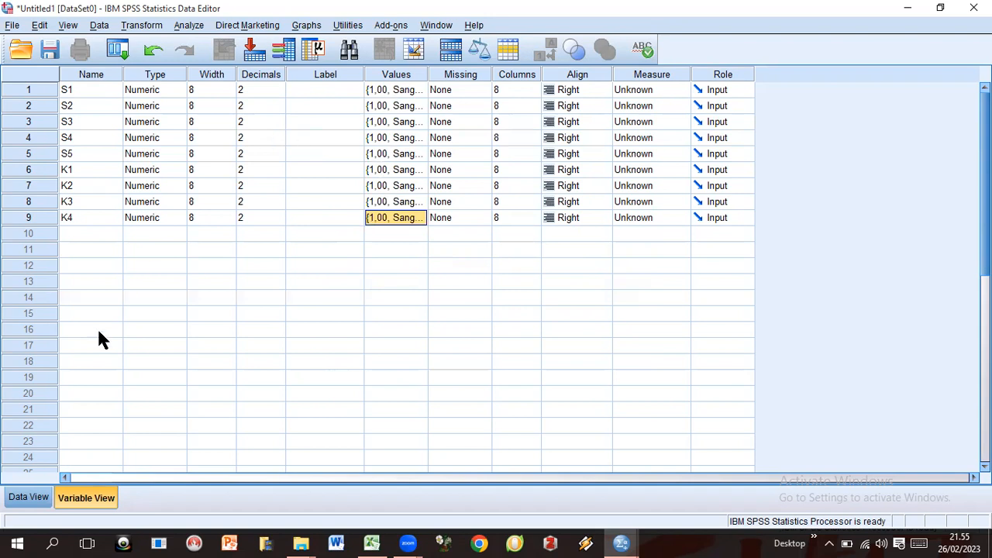
Step: Show the SPSS Data View and copy all respondents' scores in B4:J53 from the KASUS 3 sheet in Excel
{"action": "left_click", "coordinate": [22, 494]}
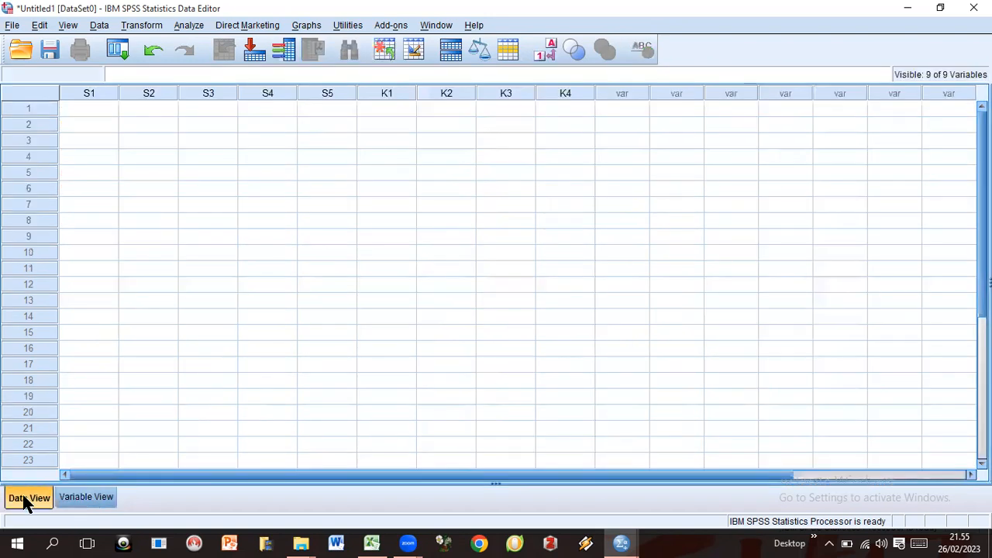
{"action": "left_click", "coordinate": [372, 543]}
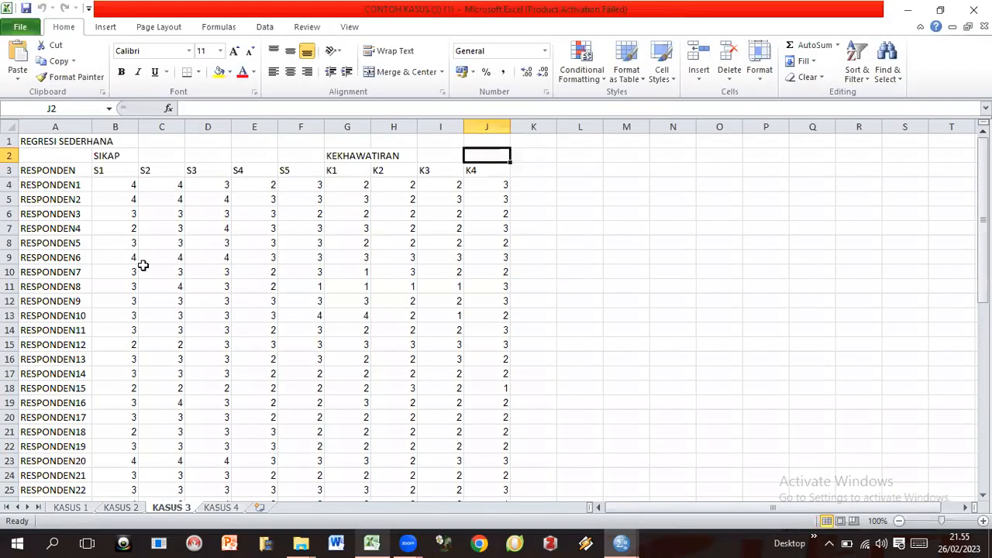
{"action": "double_click", "coordinate": [129, 186]}
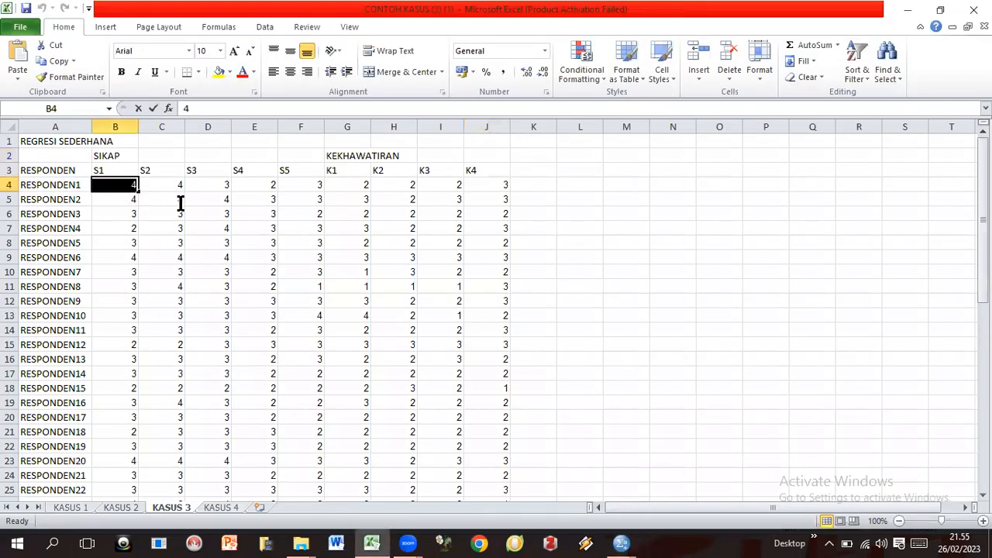
{"action": "left_click", "coordinate": [128, 186]}
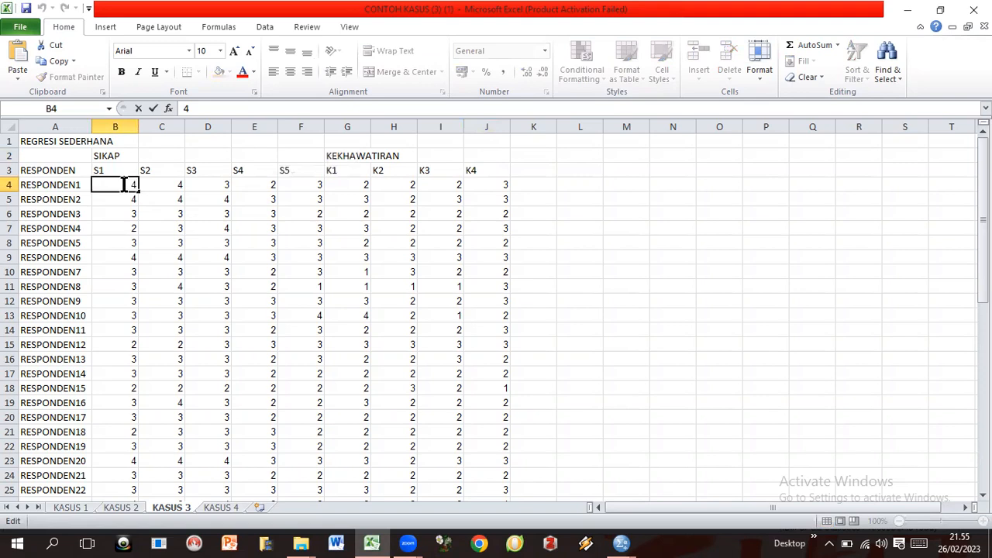
{"action": "left_click", "coordinate": [143, 187]}
{"action": "left_click_drag", "start_coordinate": [122, 184], "coordinate": [481, 476]}
{"action": "key", "text": "ctrl+c"}
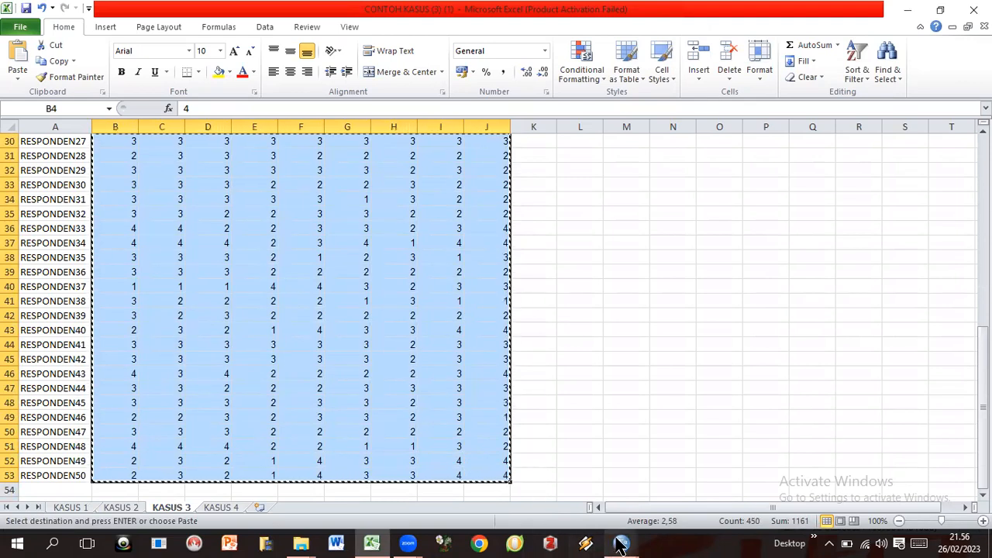
Step: Switch to the SPSS Data Editor and paste the copied respondent scores starting at row 1 of variable S1
{"action": "mouse_move", "coordinate": [620, 547]}
{"action": "left_click", "coordinate": [571, 504]}
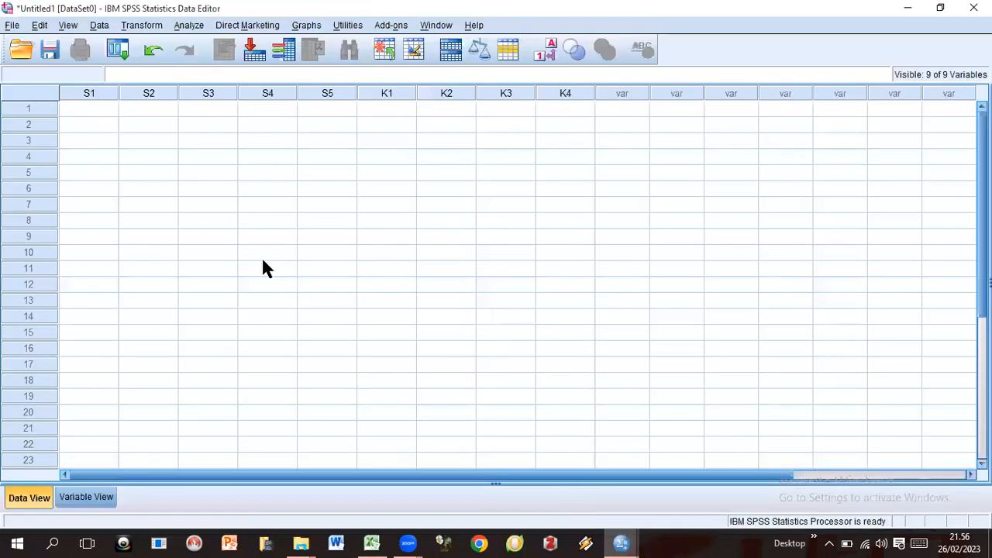
{"action": "left_click", "coordinate": [69, 113]}
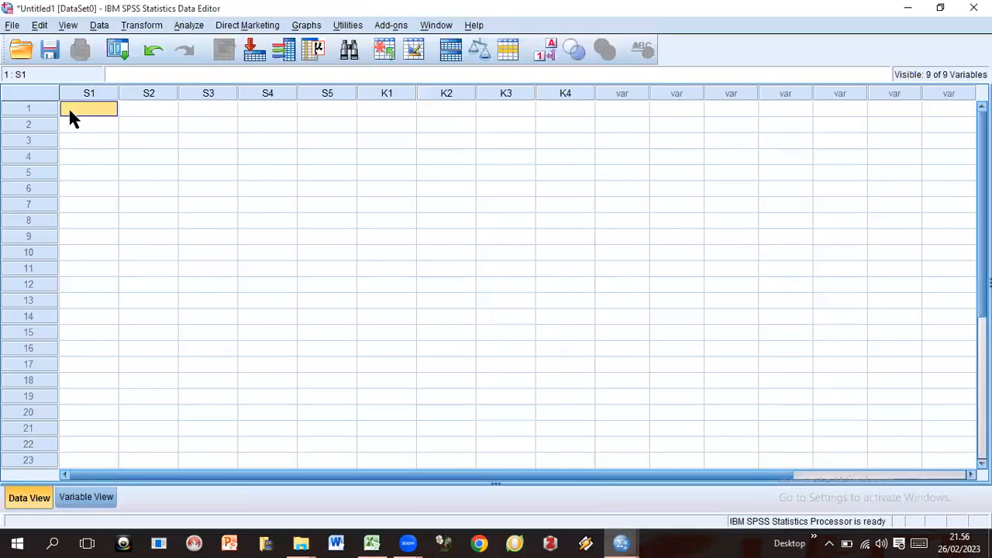
{"action": "key", "text": "ctrl+v"}
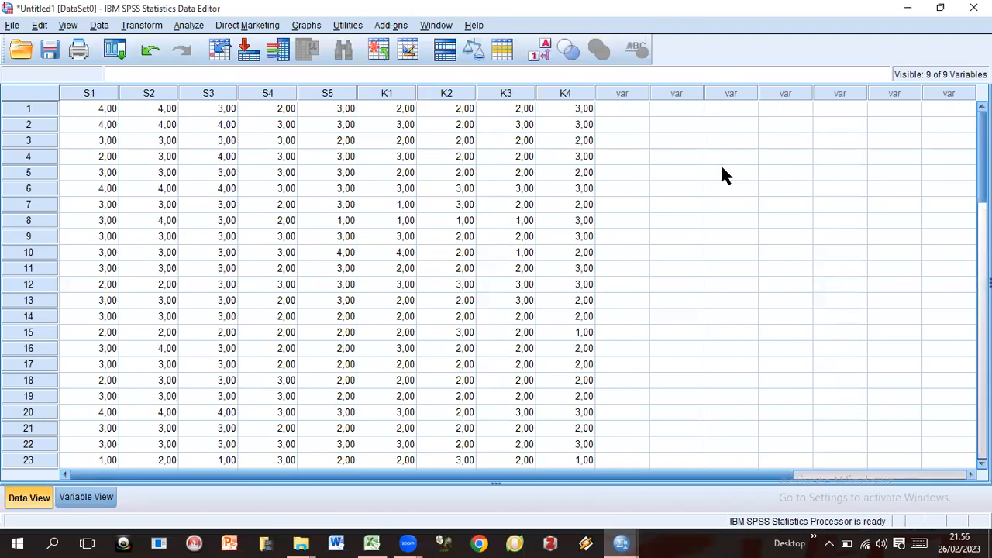
{"action": "scroll", "coordinate": [480, 283], "scroll_direction": "down", "scroll_amount": 2}
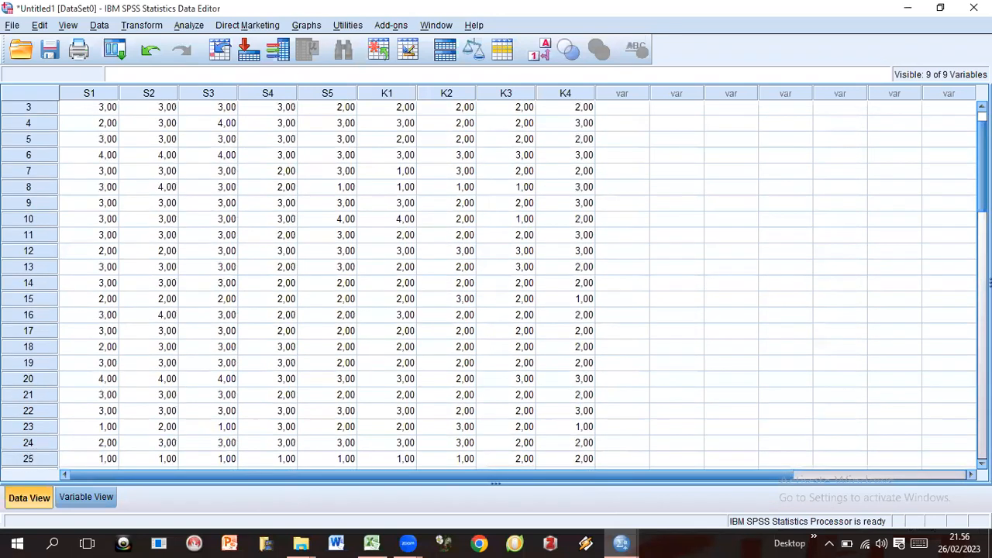
{"action": "scroll", "coordinate": [496, 283], "scroll_direction": "up", "scroll_amount": 2}
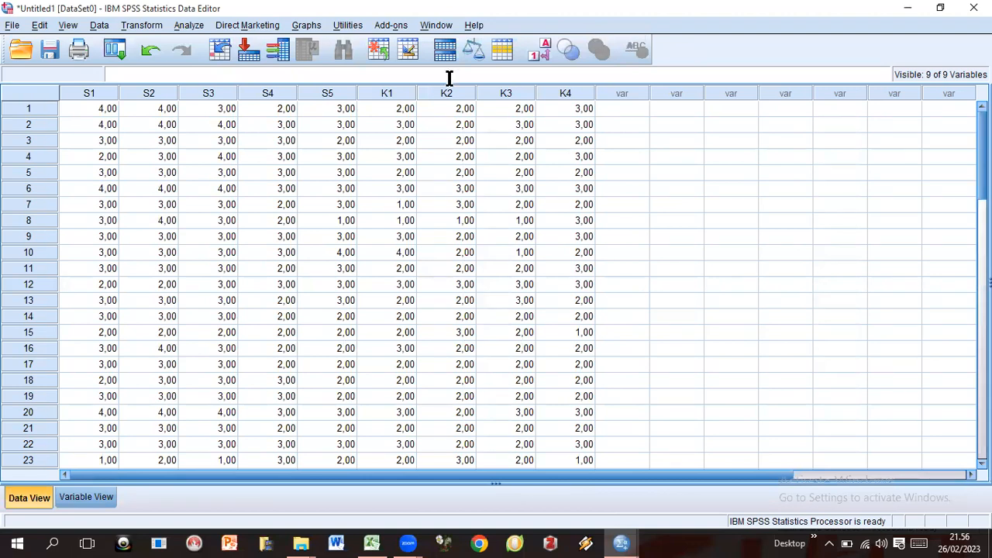
Step: Start a Frequencies analysis and add all the variables S1 to S5 and K1 to K4 to it
{"action": "left_click", "coordinate": [186, 25]}
{"action": "mouse_move", "coordinate": [219, 66]}
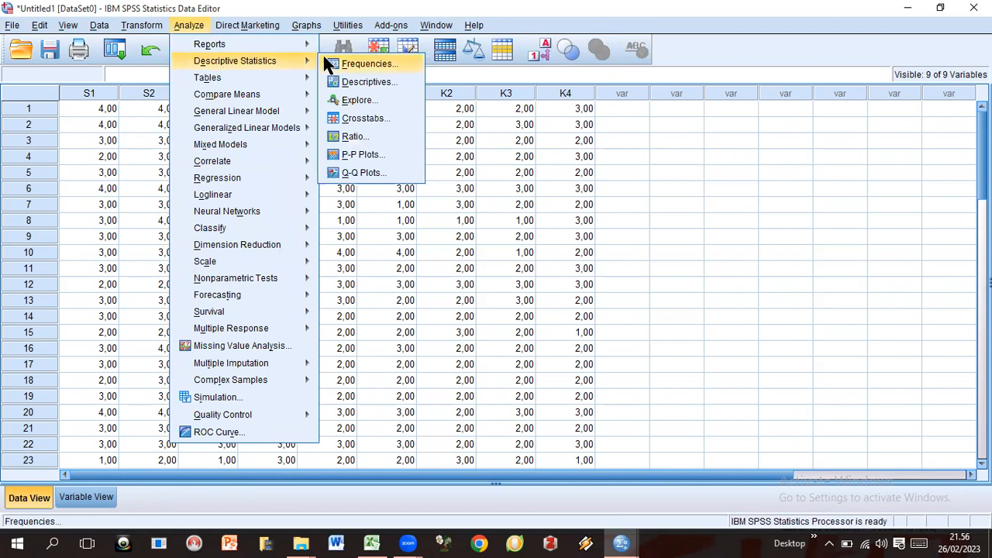
{"action": "left_click", "coordinate": [355, 65]}
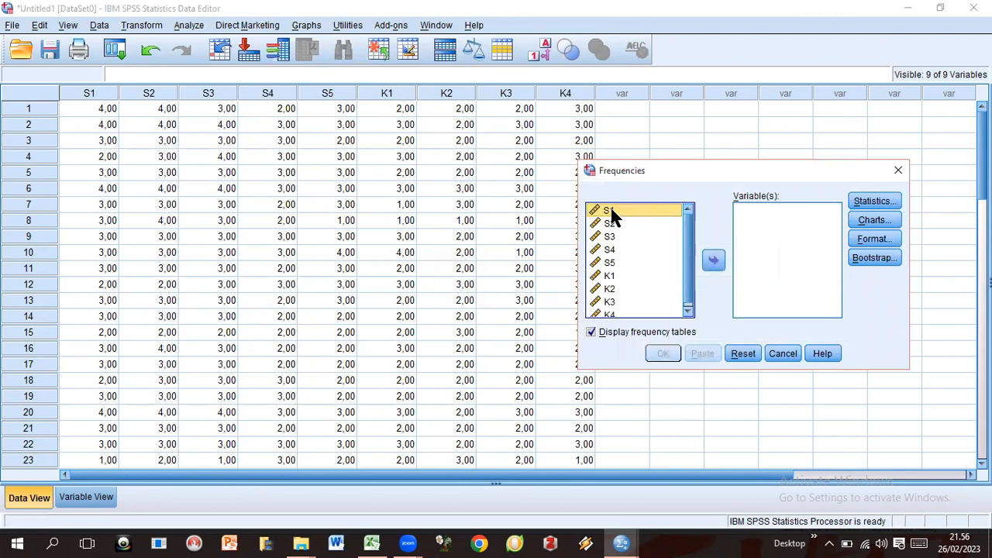
{"action": "key", "text": "ctrl+a"}
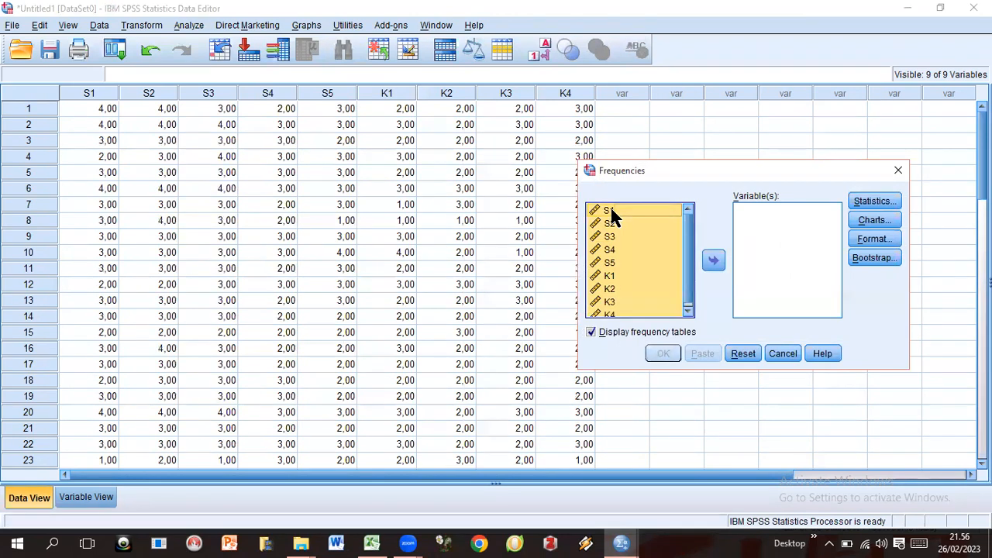
{"action": "left_click_drag", "start_coordinate": [612, 261], "coordinate": [748, 216]}
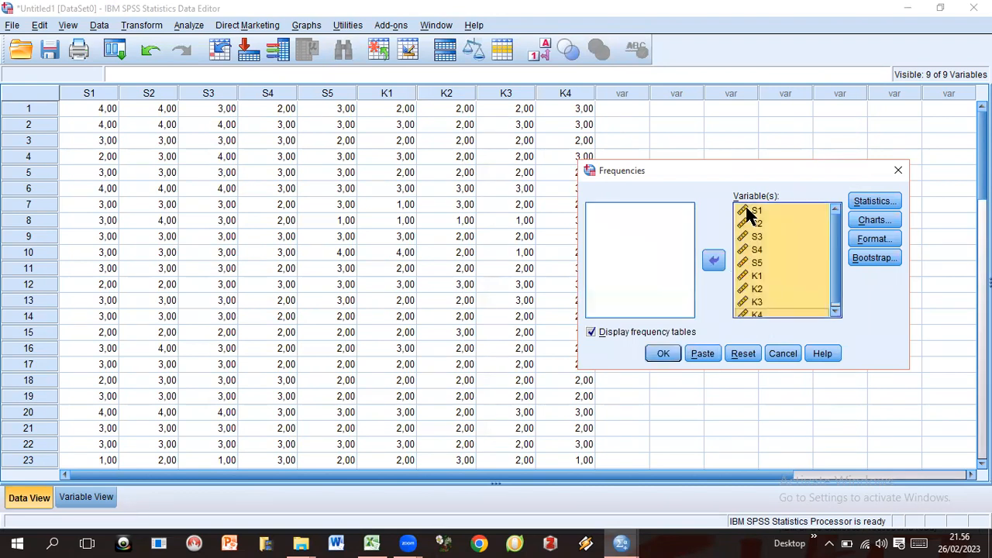
Step: Set the Frequencies chart type to bar charts and run the analysis
{"action": "left_click", "coordinate": [870, 222]}
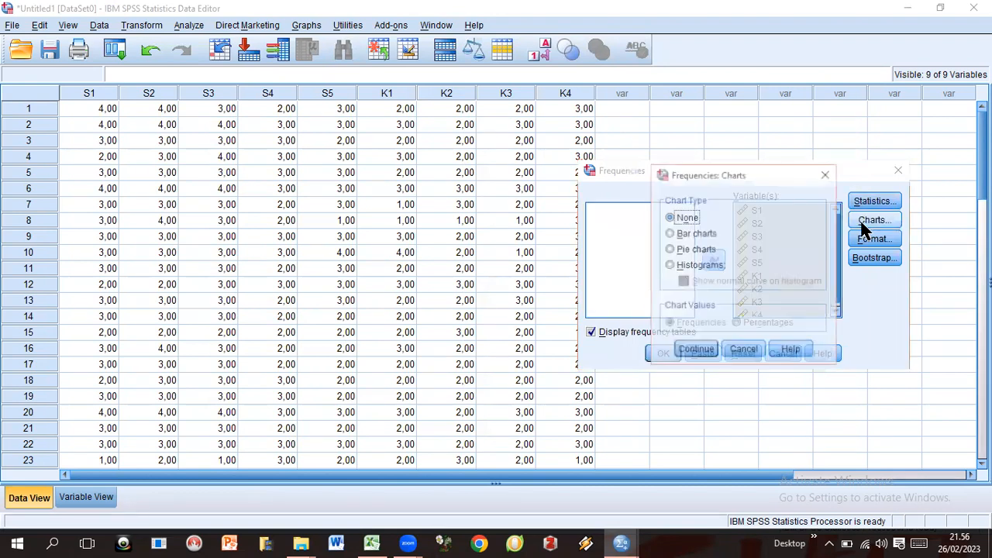
{"action": "left_click", "coordinate": [669, 234]}
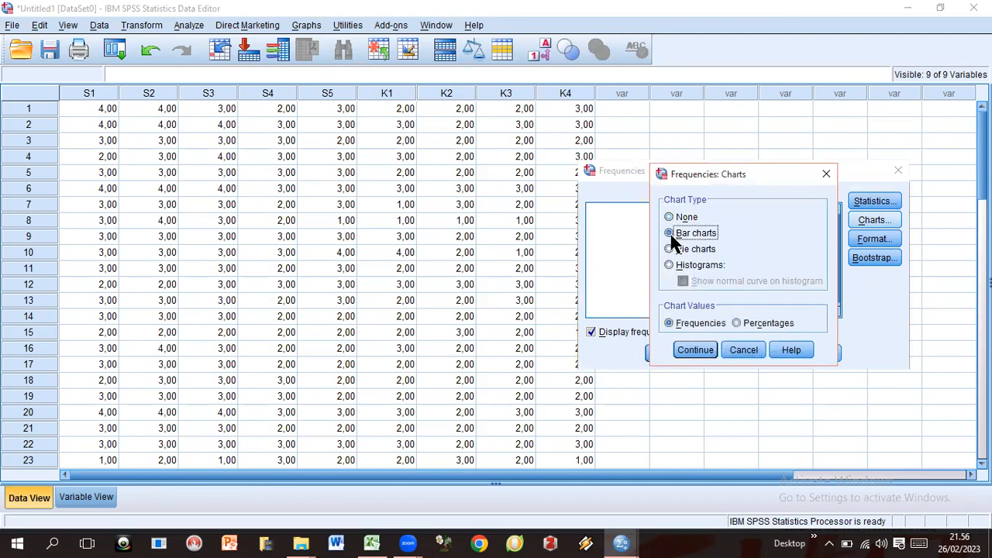
{"action": "left_click", "coordinate": [696, 350]}
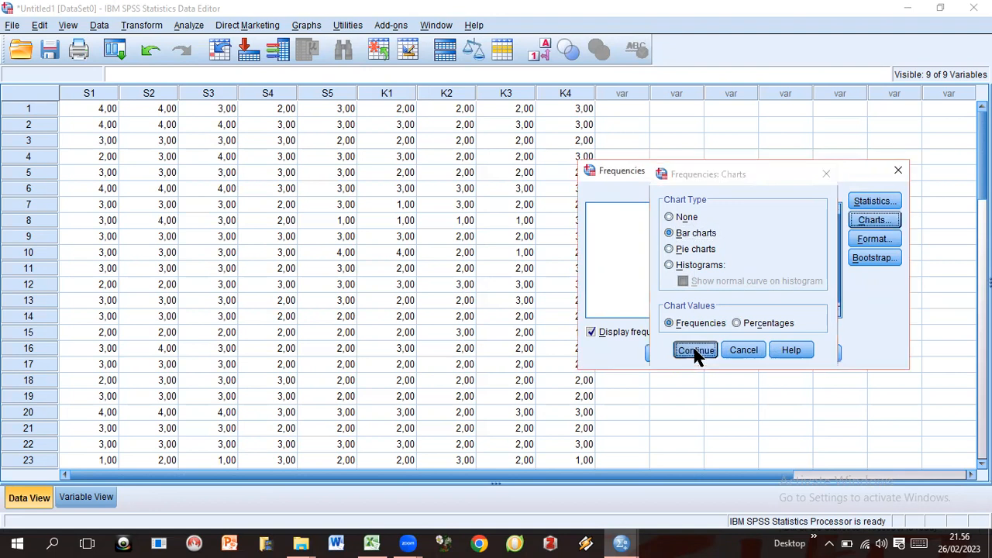
{"action": "left_click", "coordinate": [662, 353]}
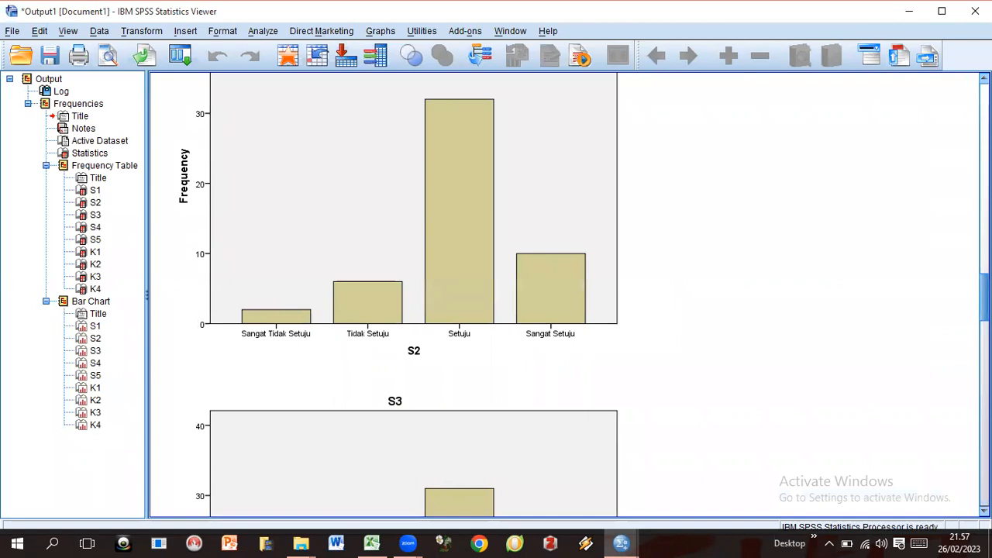
Step: Show data labels on the bars of the S1 bar chart in the output and close the Chart Editor
{"action": "scroll", "coordinate": [382, 294], "scroll_direction": "up", "scroll_amount": 15}
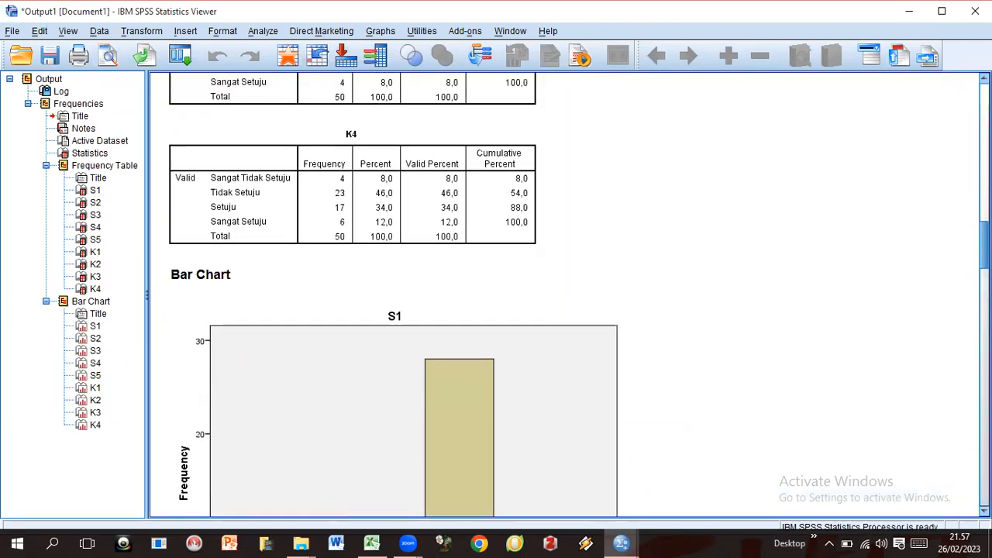
{"action": "scroll", "coordinate": [382, 294], "scroll_direction": "up", "scroll_amount": 20}
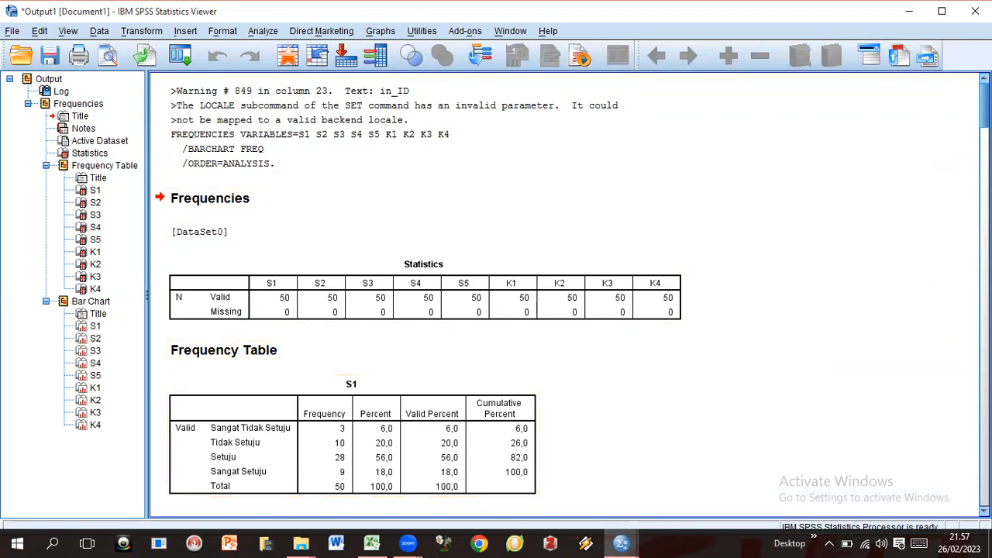
{"action": "left_click_drag", "start_coordinate": [984, 105], "coordinate": [984, 264]}
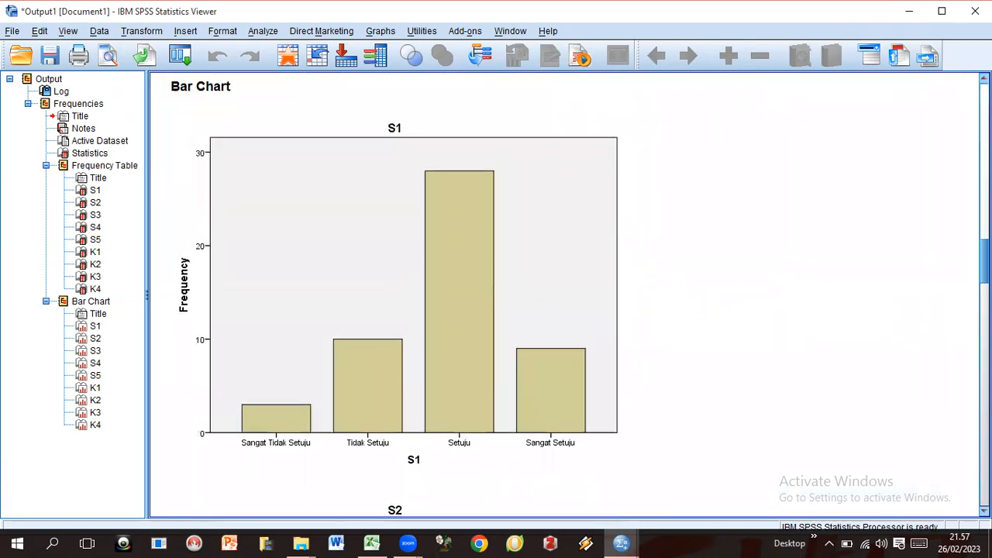
{"action": "left_click", "coordinate": [373, 323]}
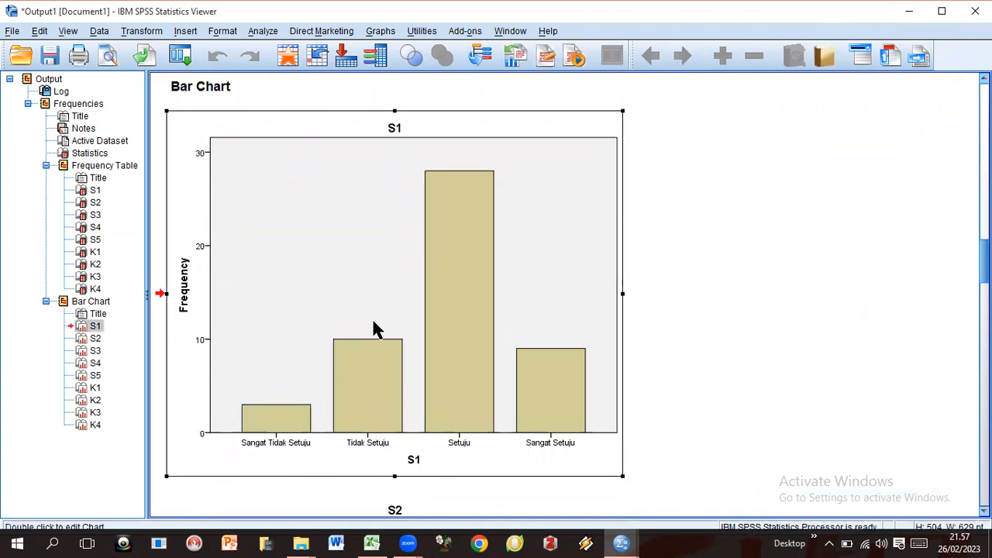
{"action": "double_click", "coordinate": [374, 328]}
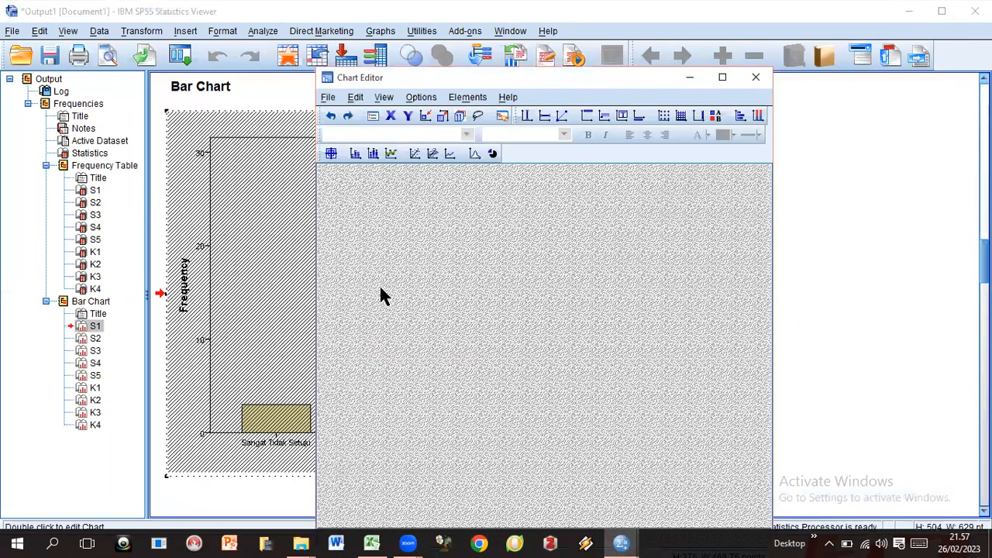
{"action": "left_click", "coordinate": [467, 97]}
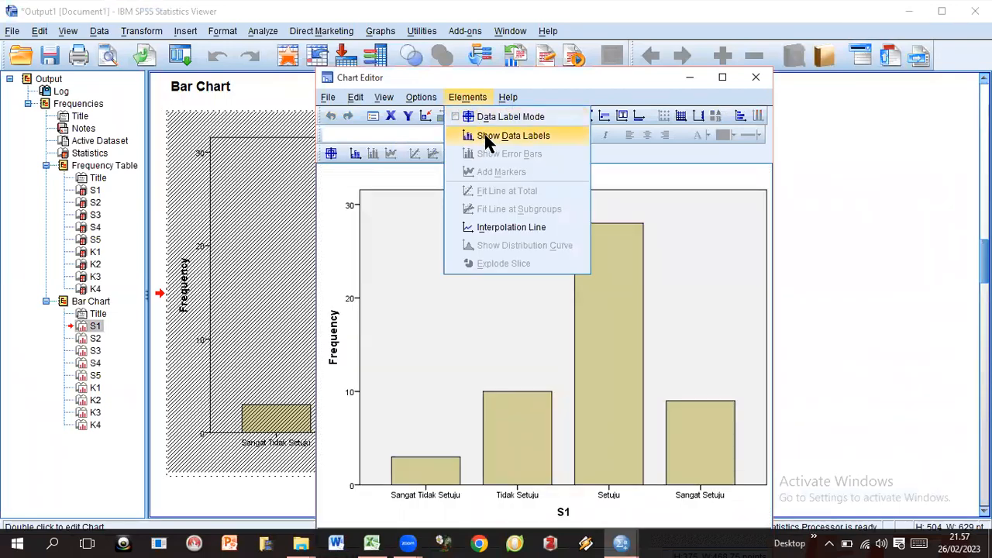
{"action": "left_click", "coordinate": [486, 138]}
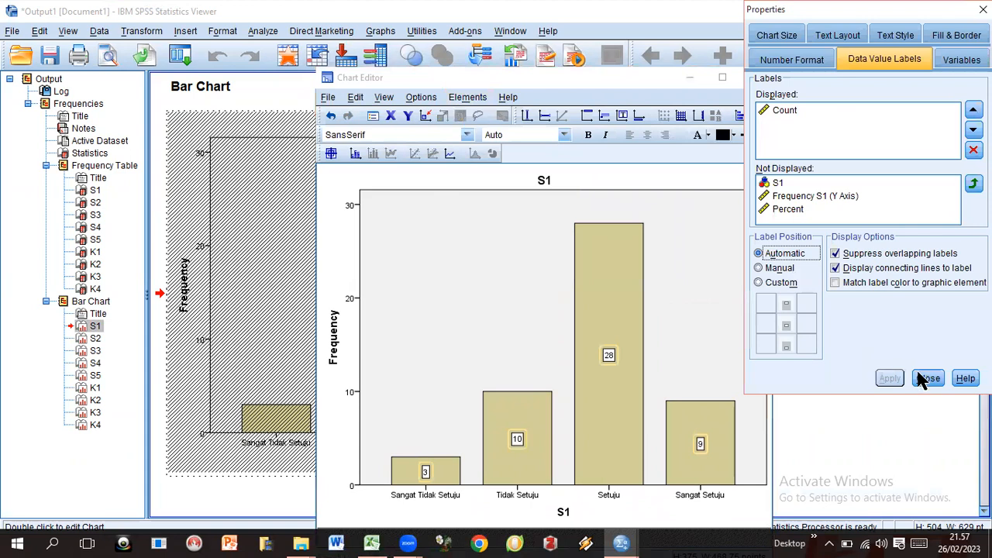
{"action": "left_click", "coordinate": [926, 378]}
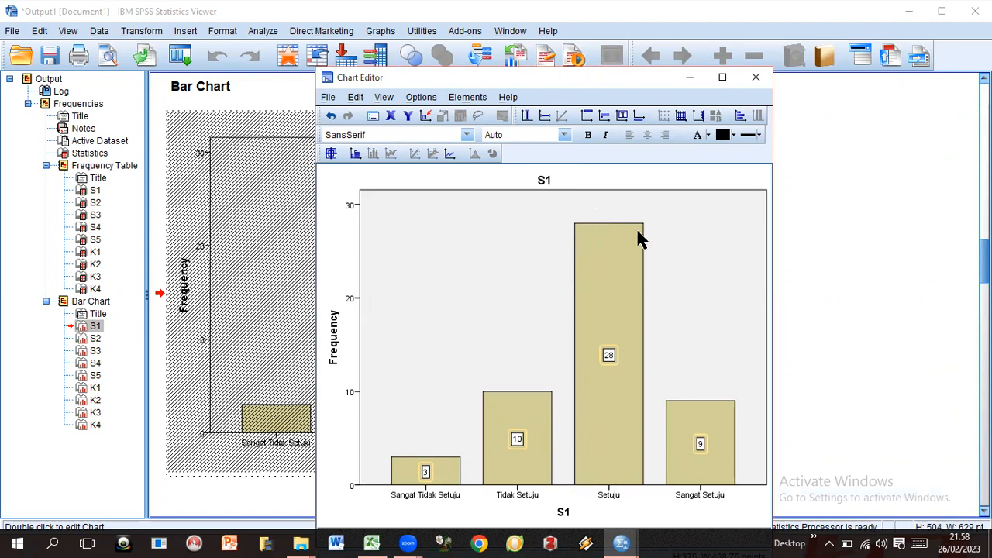
{"action": "left_click", "coordinate": [758, 81]}
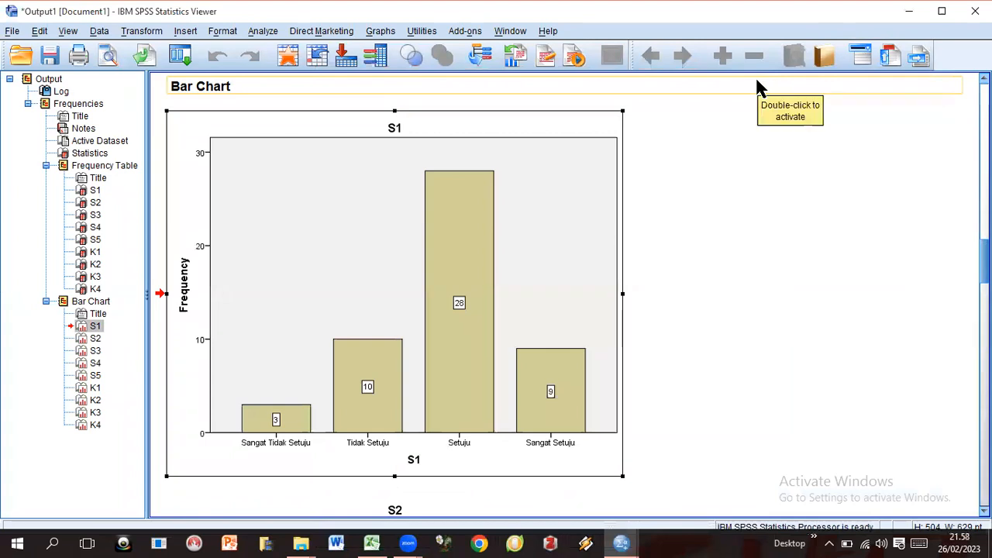